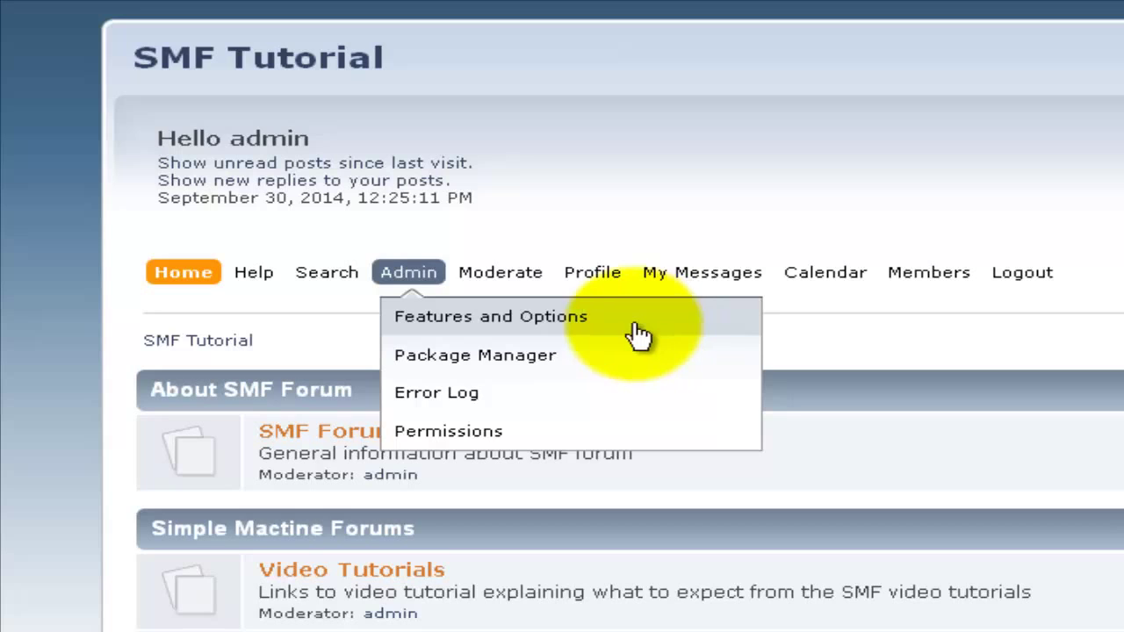
# Open the Summary page of the admin account's profile.
pyautogui.moveTo(533, 293)
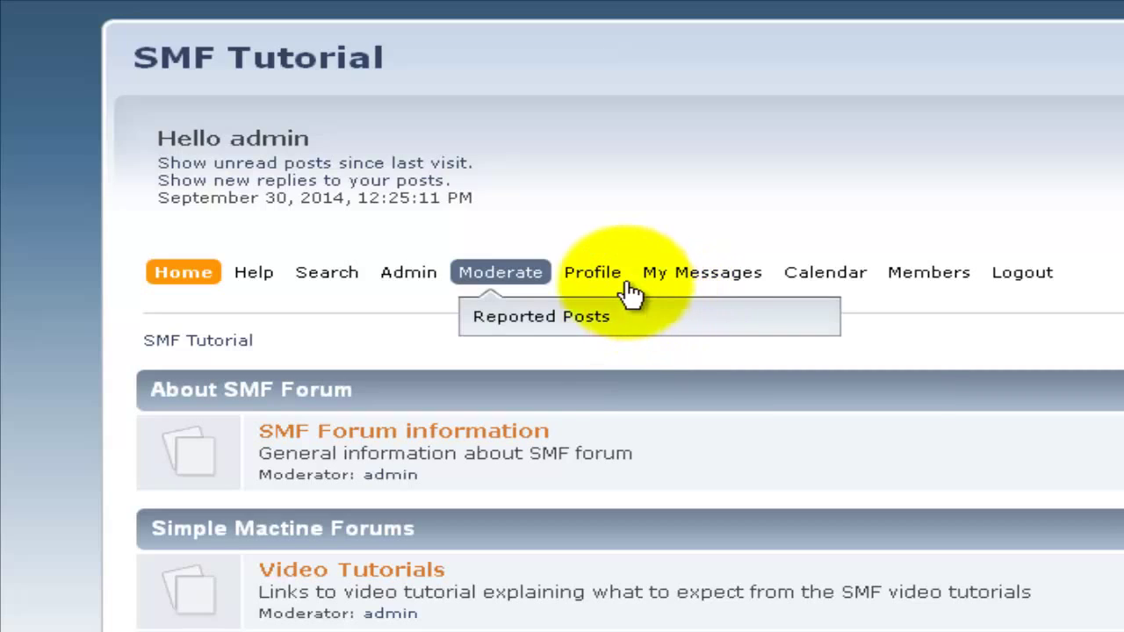
pyautogui.moveTo(612, 279)
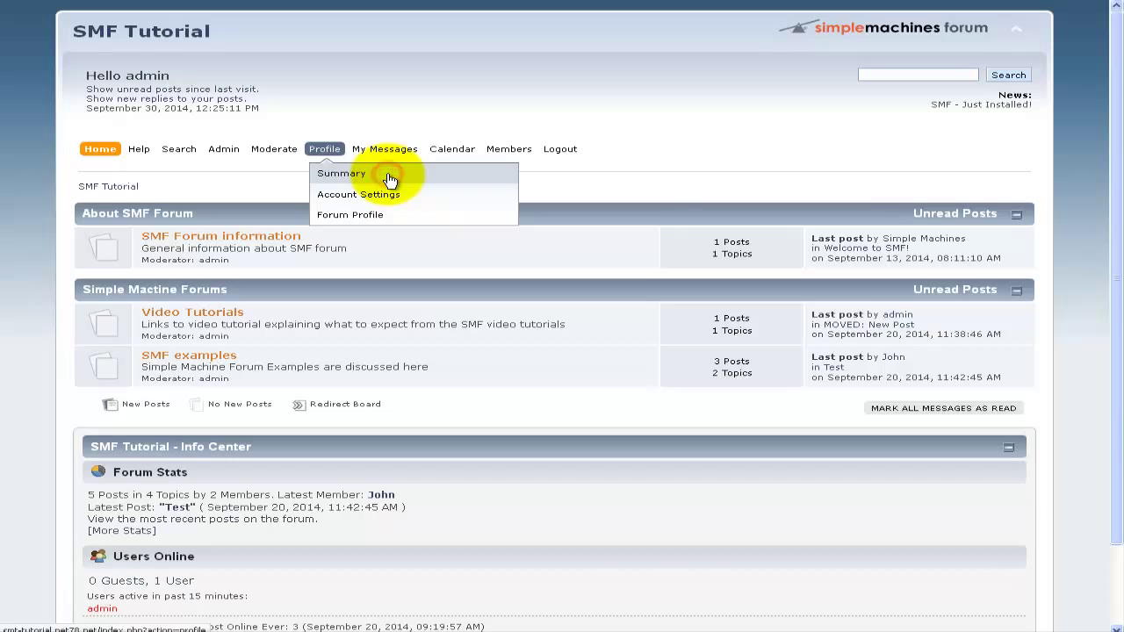
pyautogui.click(398, 184)
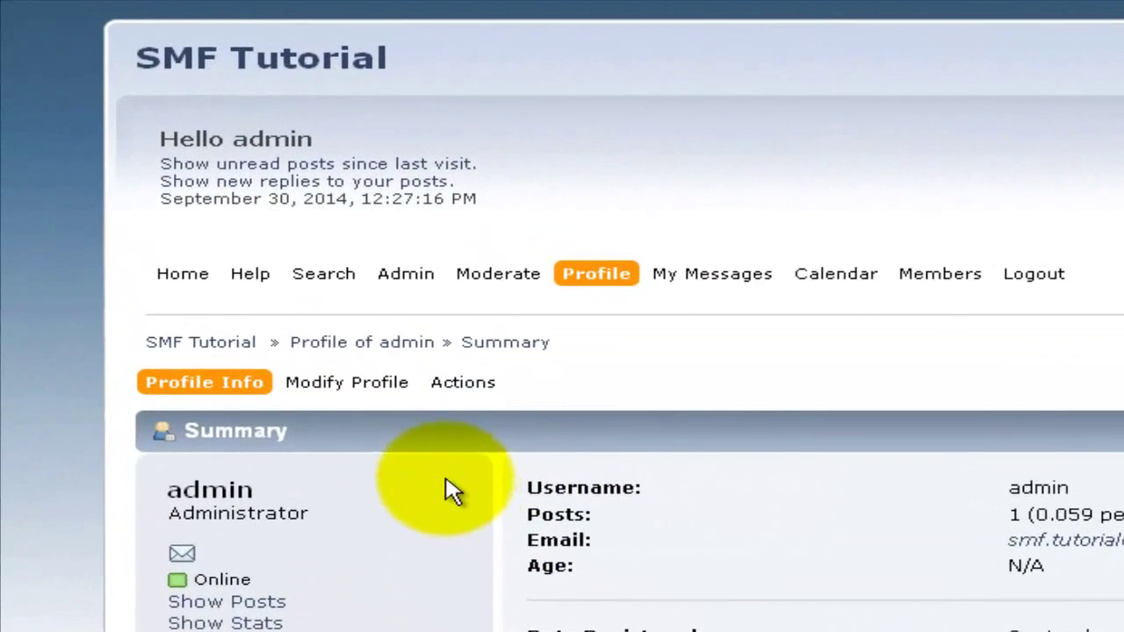
# Open the profile's Account Settings and look through the identity, membergroup, email and password fields.
pyautogui.moveTo(347, 394)
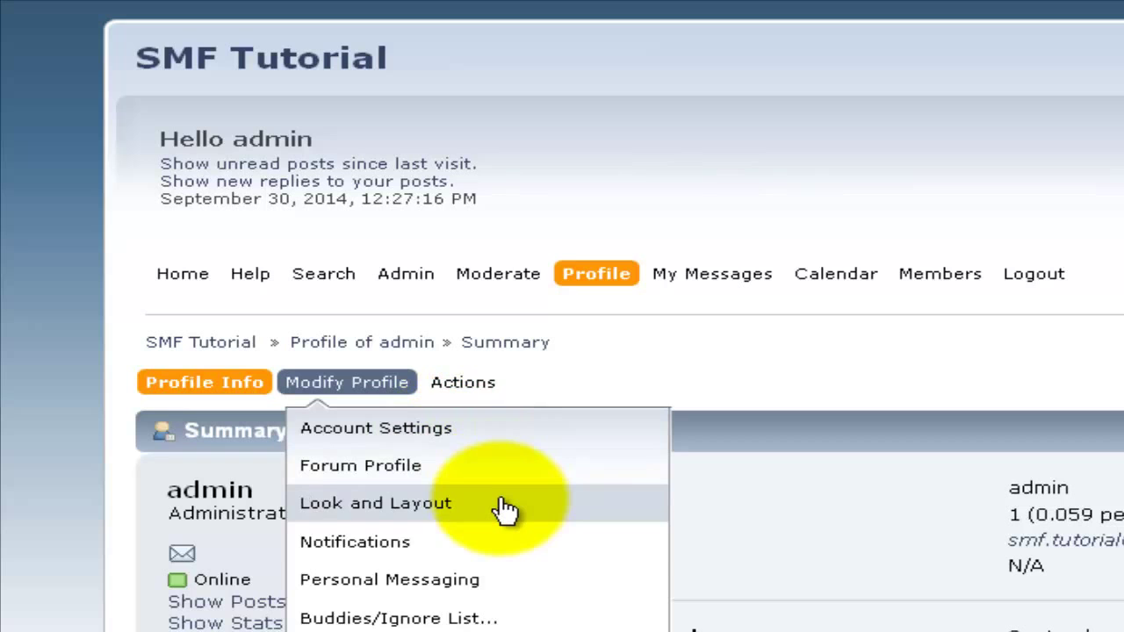
pyautogui.moveTo(544, 617)
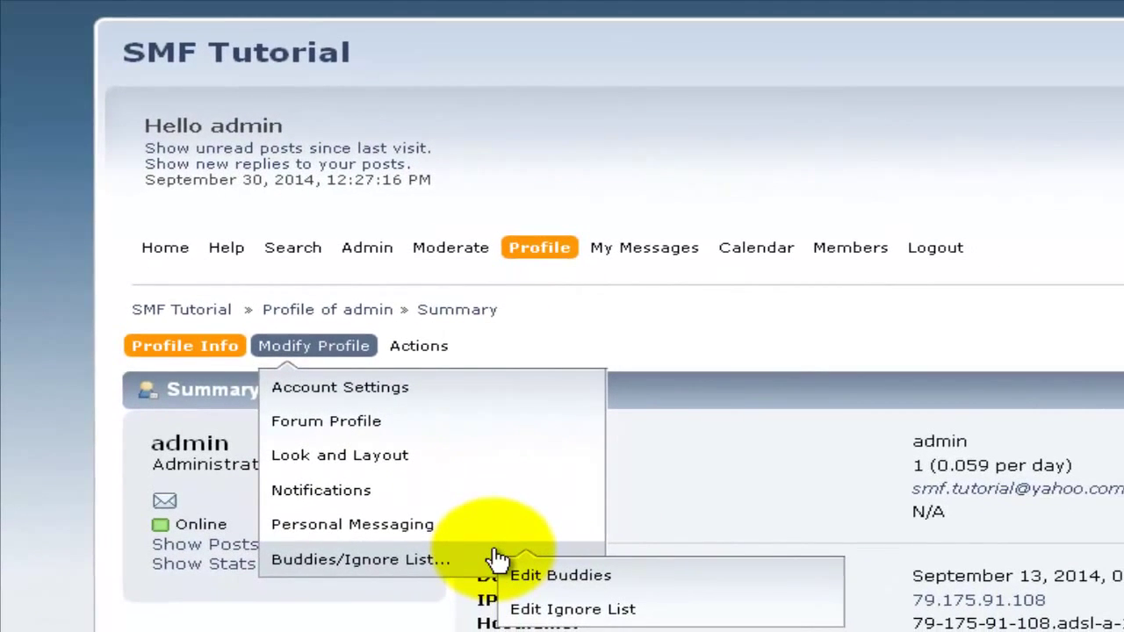
pyautogui.click(414, 389)
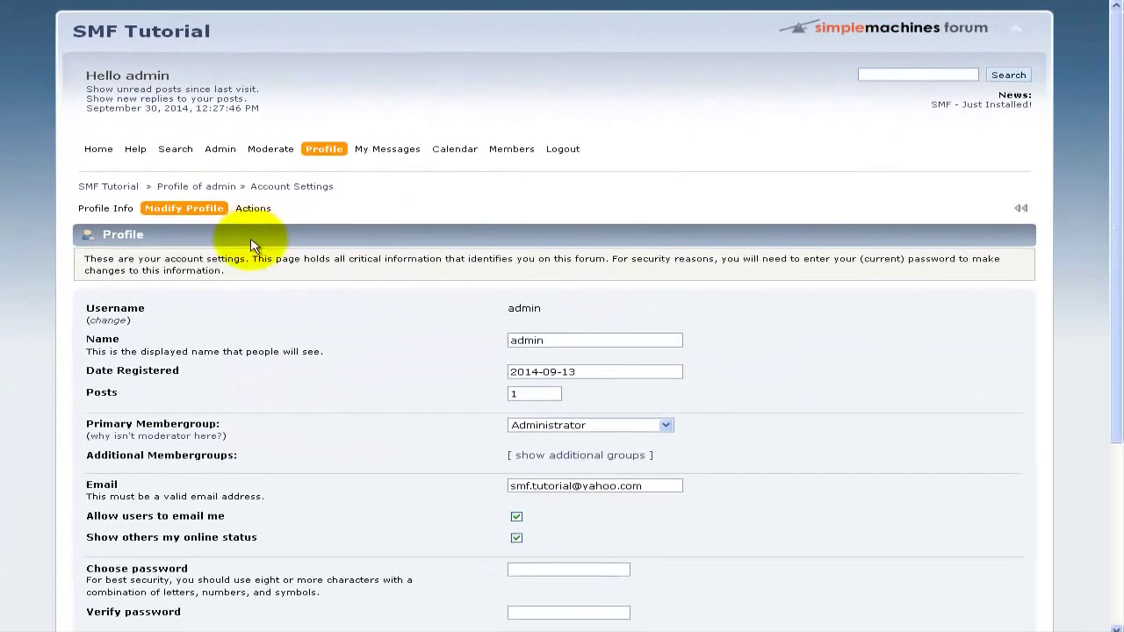
pyautogui.scroll(-2, 283, 298)
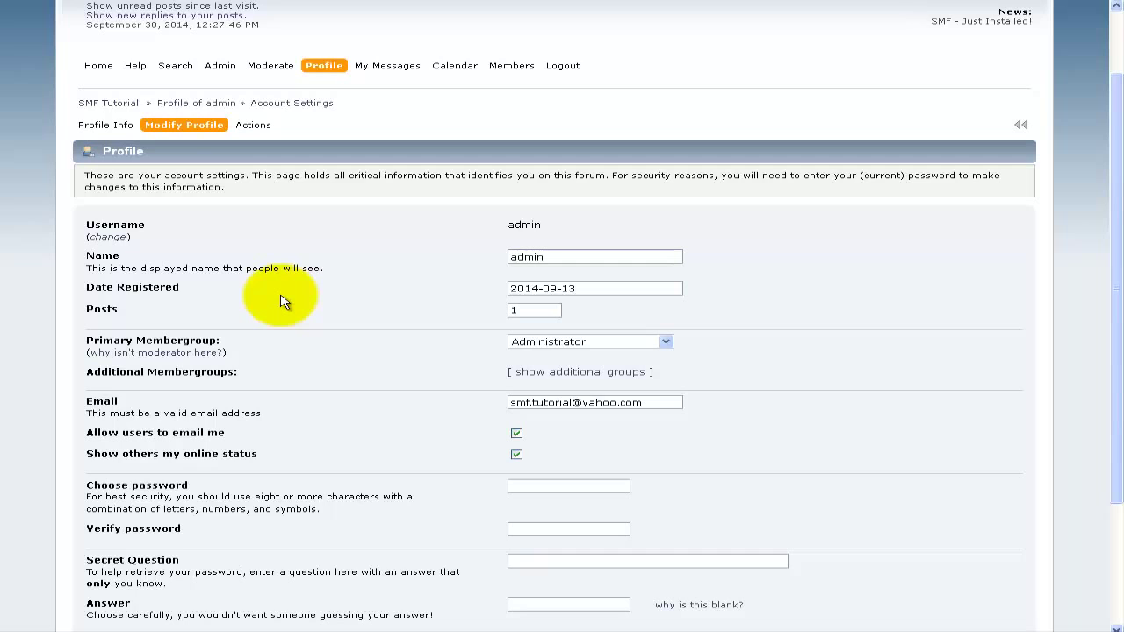
pyautogui.scroll(2, 281, 301)
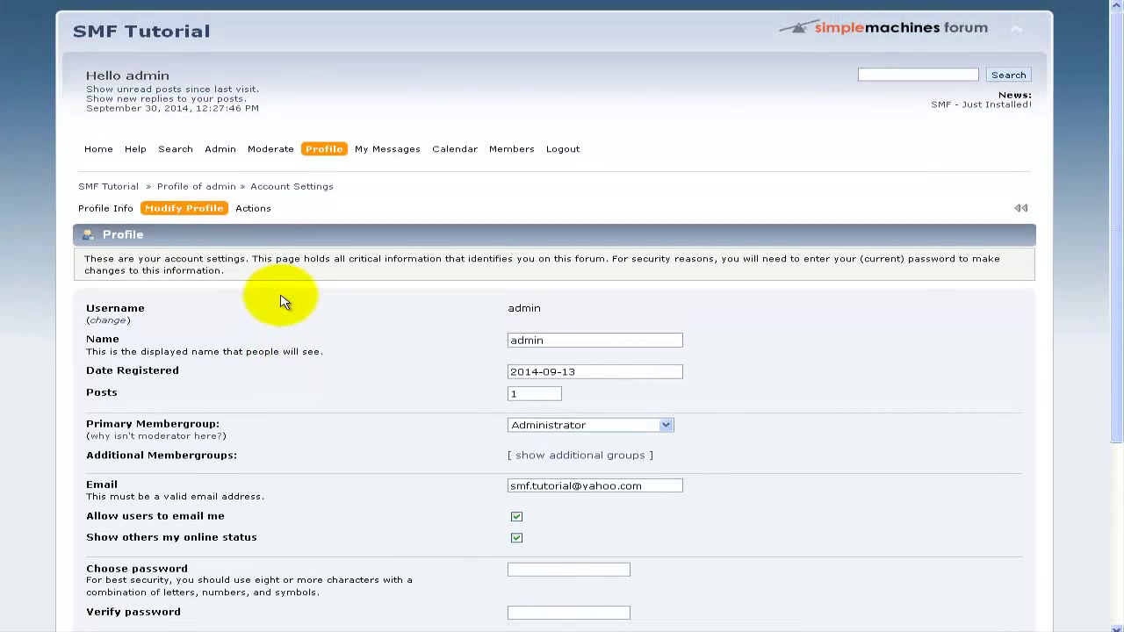
pyautogui.scroll(-4, 281, 301)
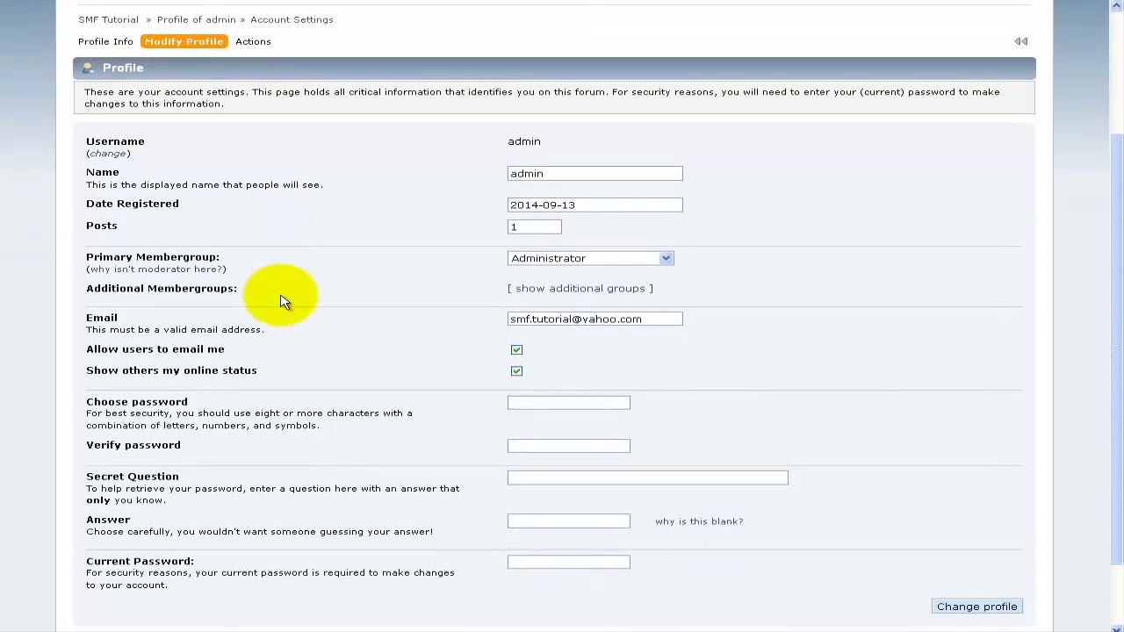
pyautogui.scroll(-2, 281, 300)
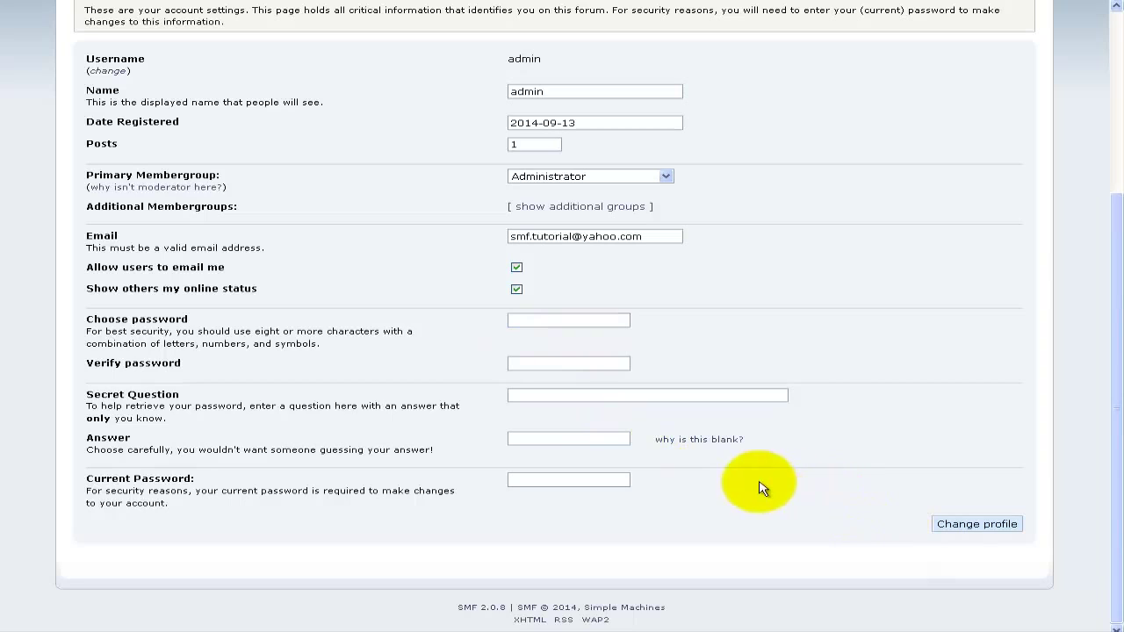
pyautogui.scroll(5, 439, 455)
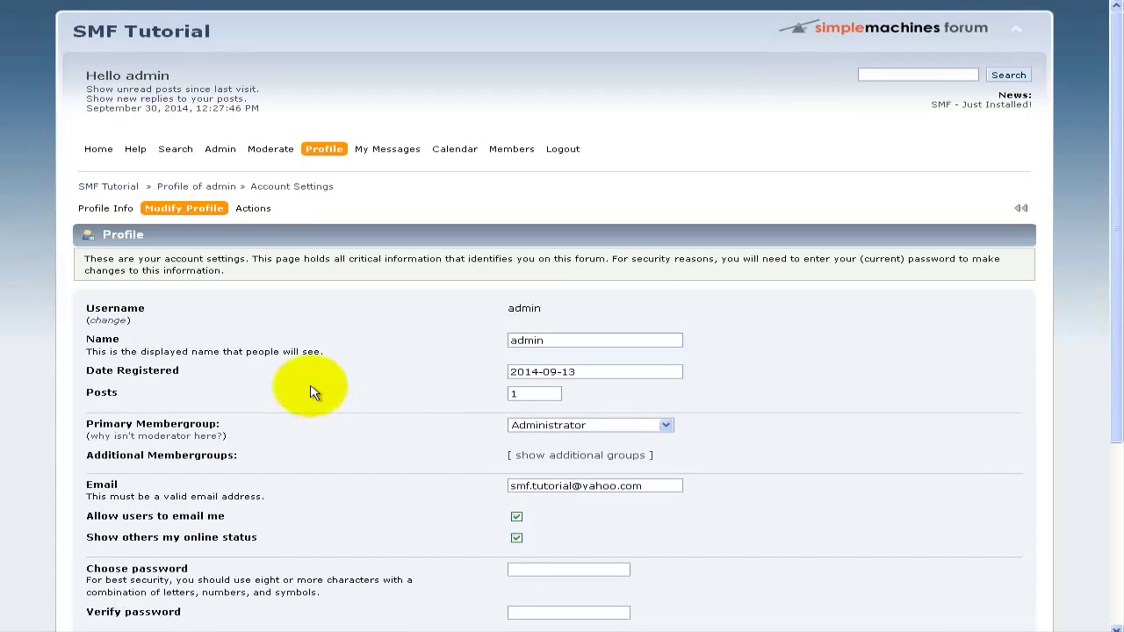
# Open the Forum Profile settings and look through the avatar, personal information, messenger, signature and website fields.
pyautogui.moveTo(183, 208)
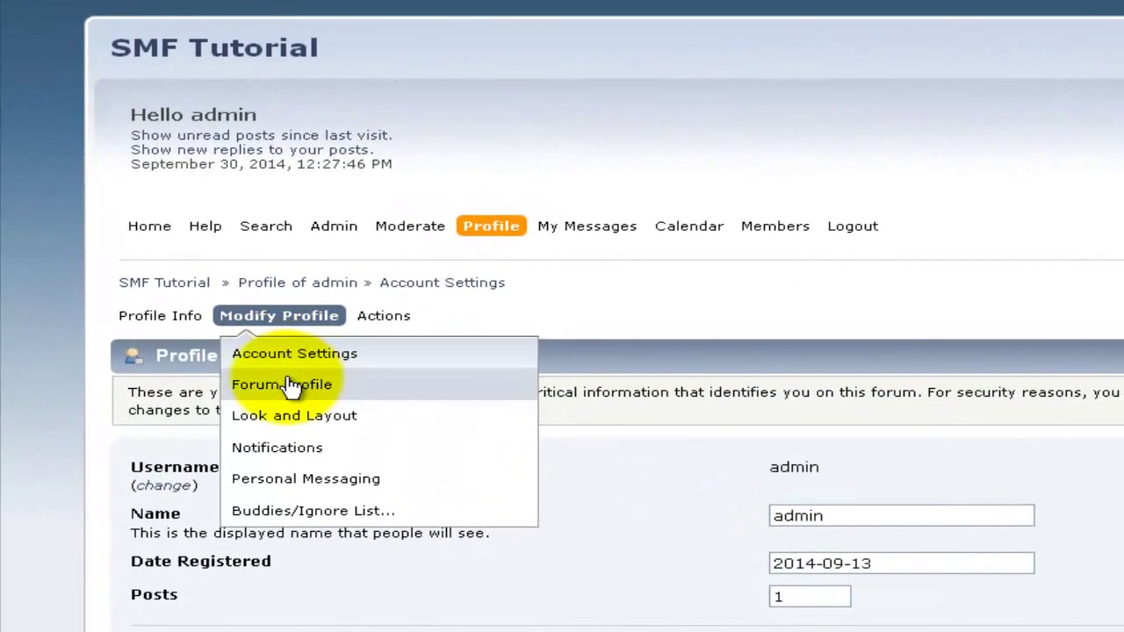
pyautogui.click(191, 254)
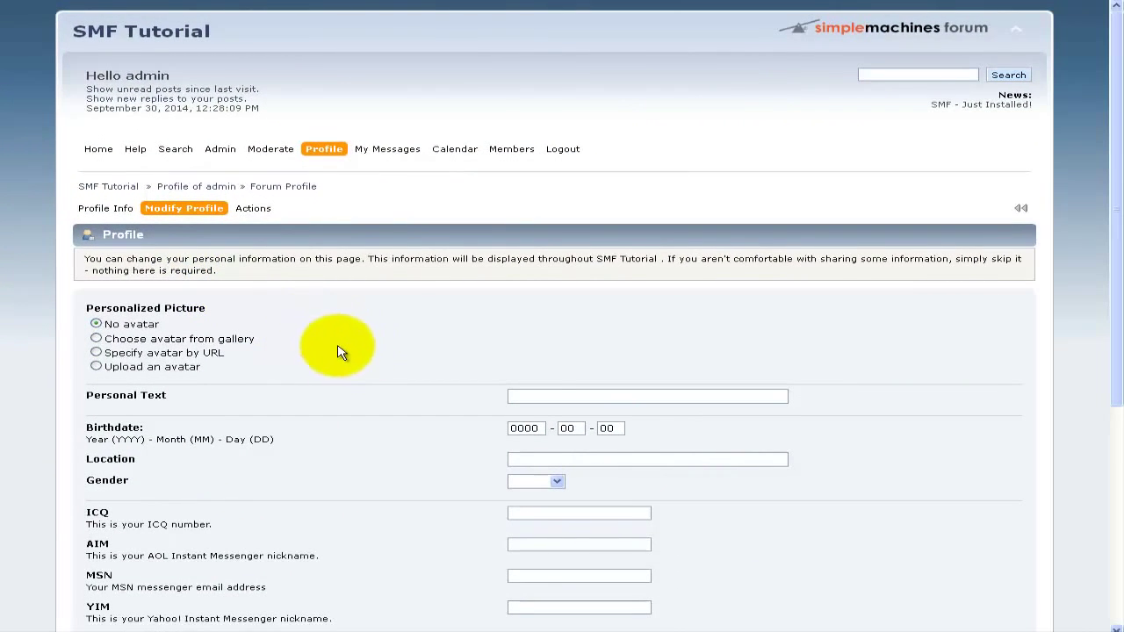
pyautogui.scroll(-2, 340, 354)
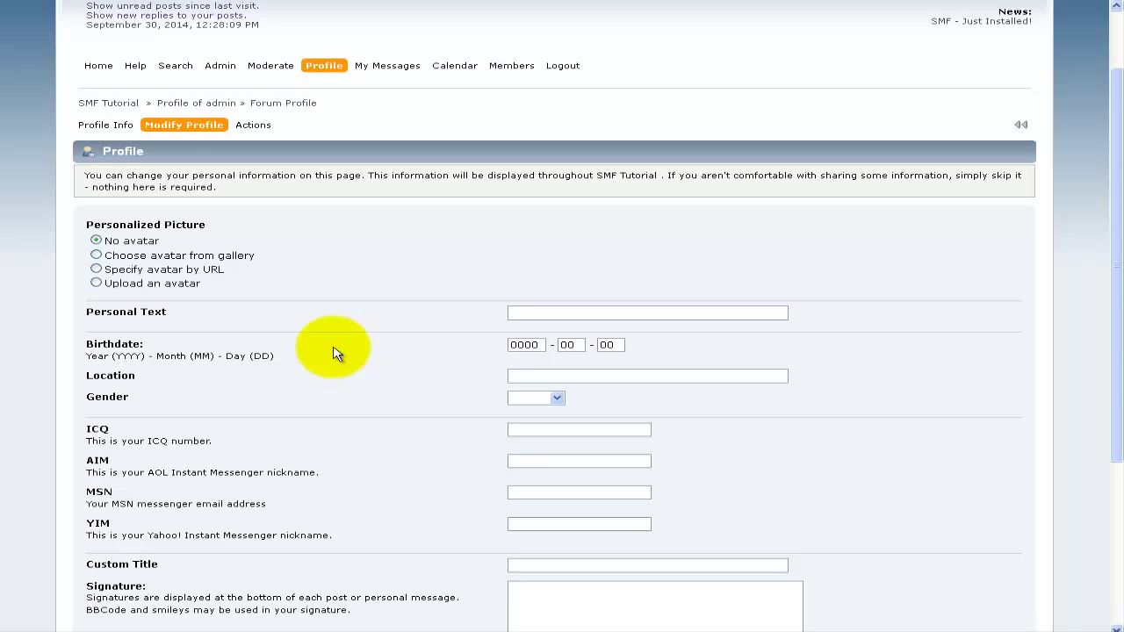
pyautogui.scroll(-5, 334, 353)
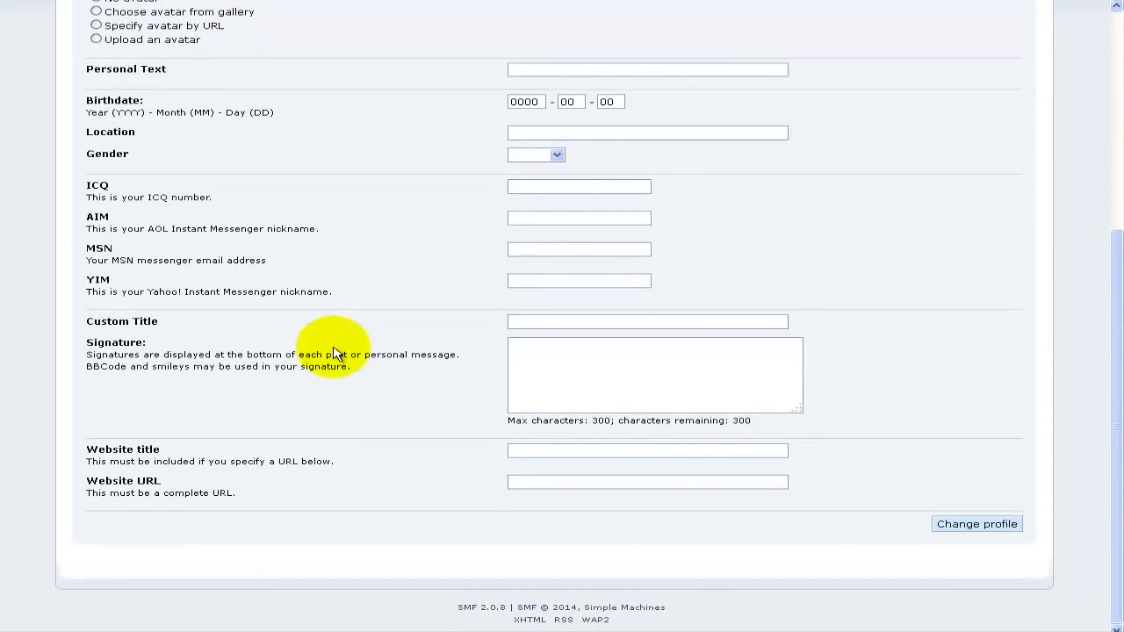
pyautogui.scroll(2, 334, 353)
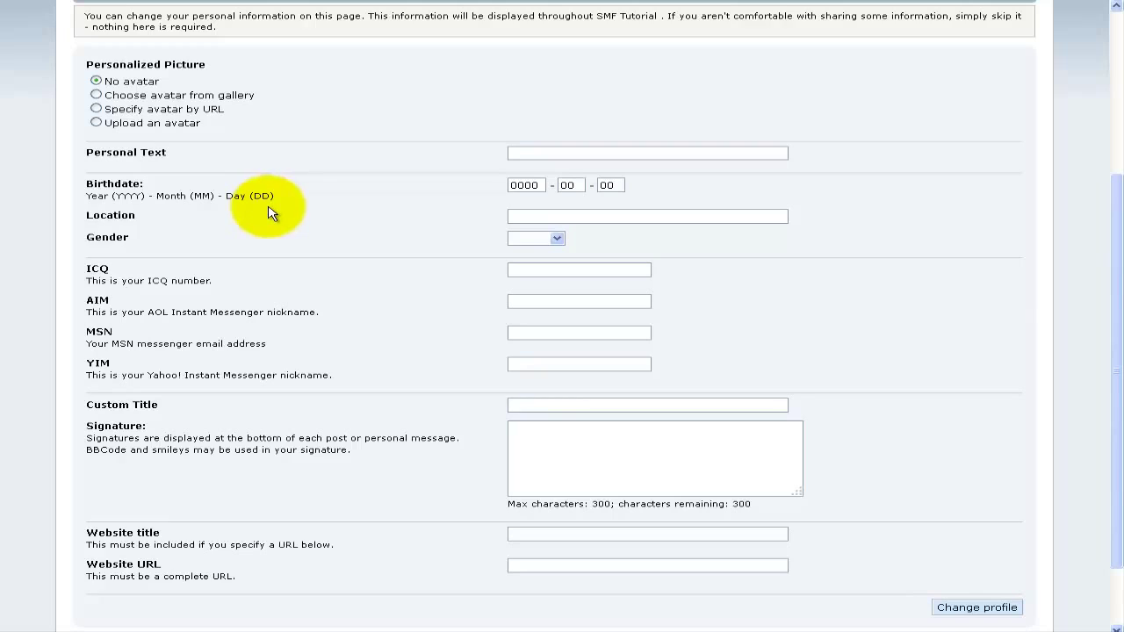
pyautogui.scroll(3, 303, 296)
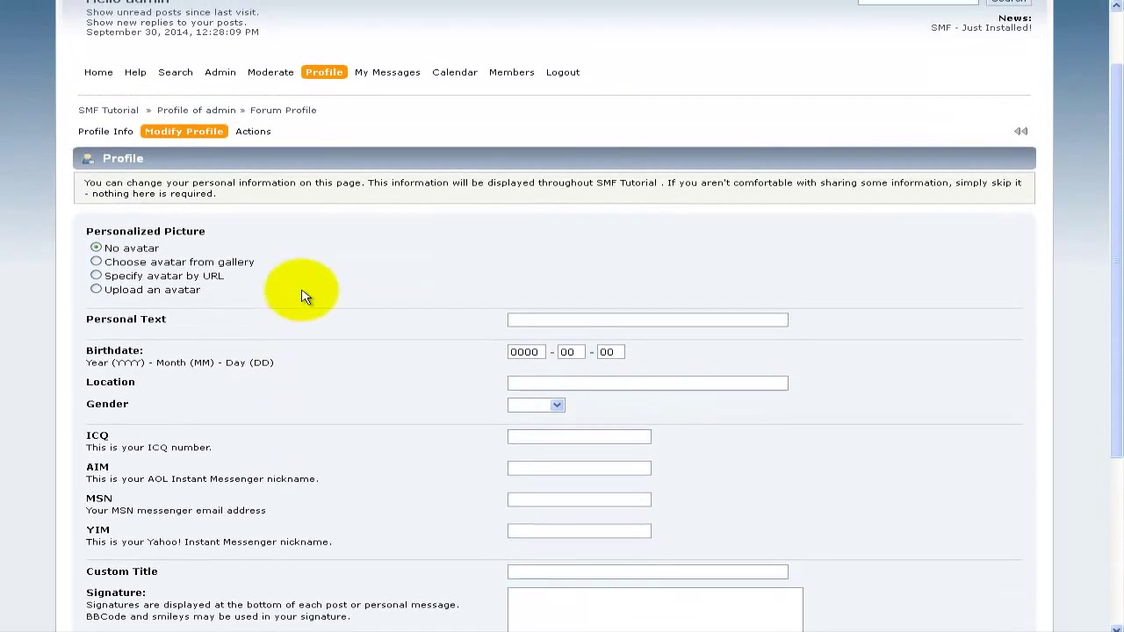
# Open the profile's Look and Layout settings and examine the theme, the available time formats and the display options.
pyautogui.moveTo(184, 131)
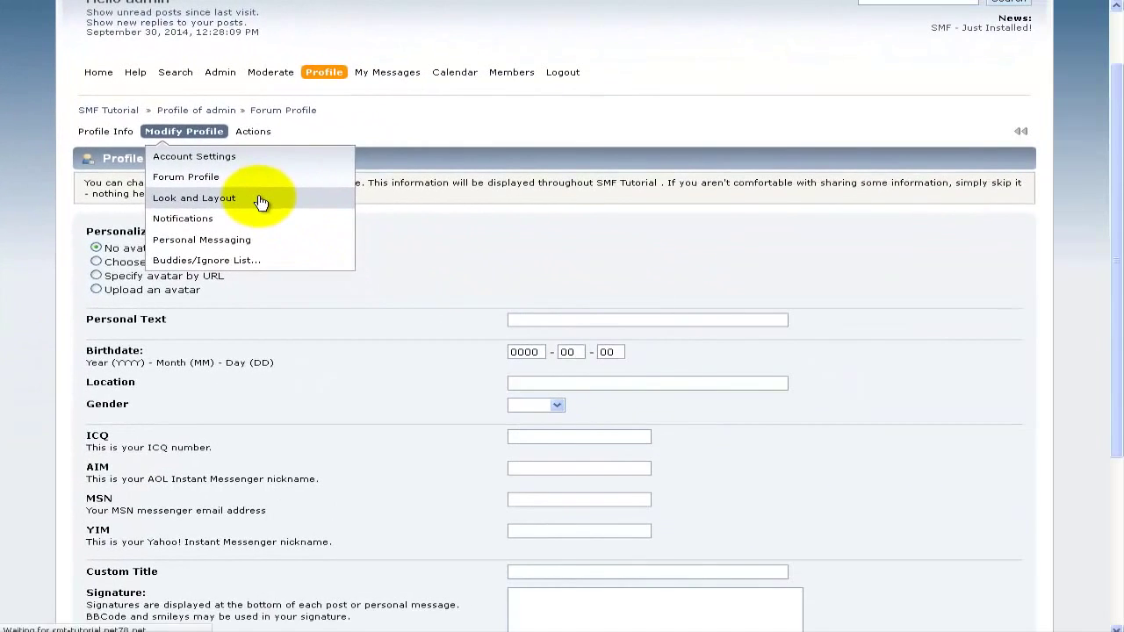
pyautogui.click(299, 231)
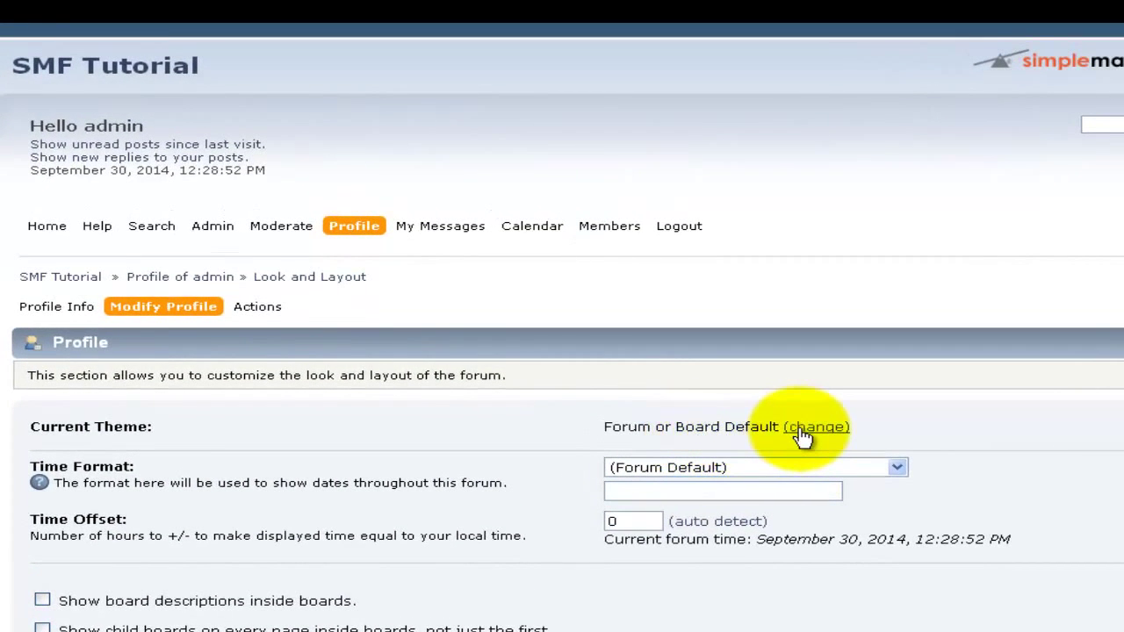
pyautogui.doubleClick(611, 427)
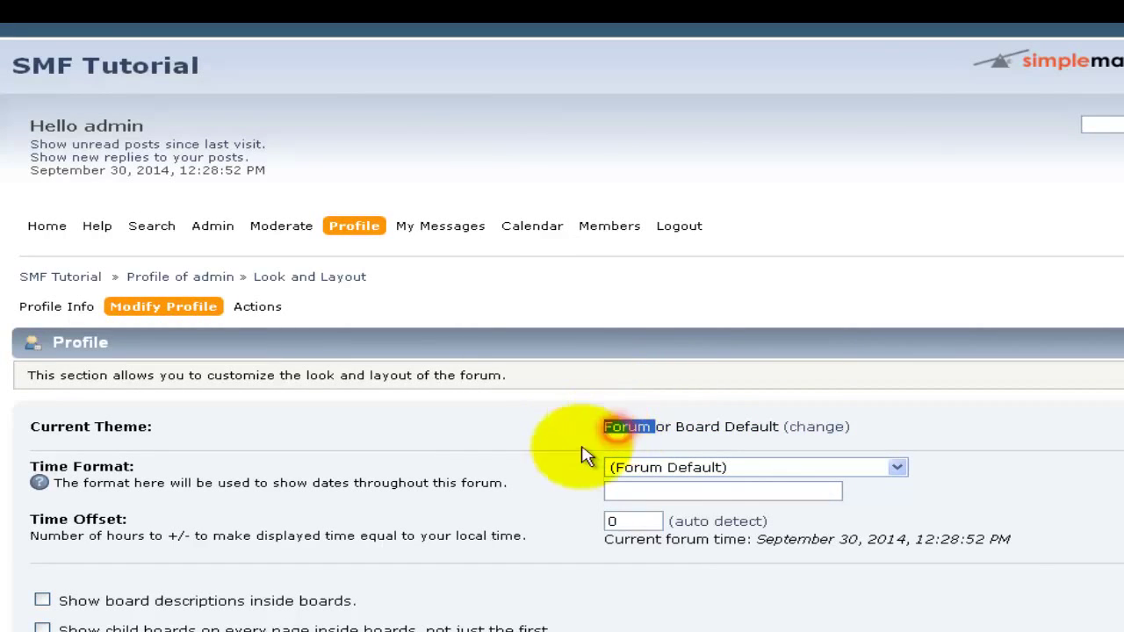
pyautogui.scroll(-2, 505, 482)
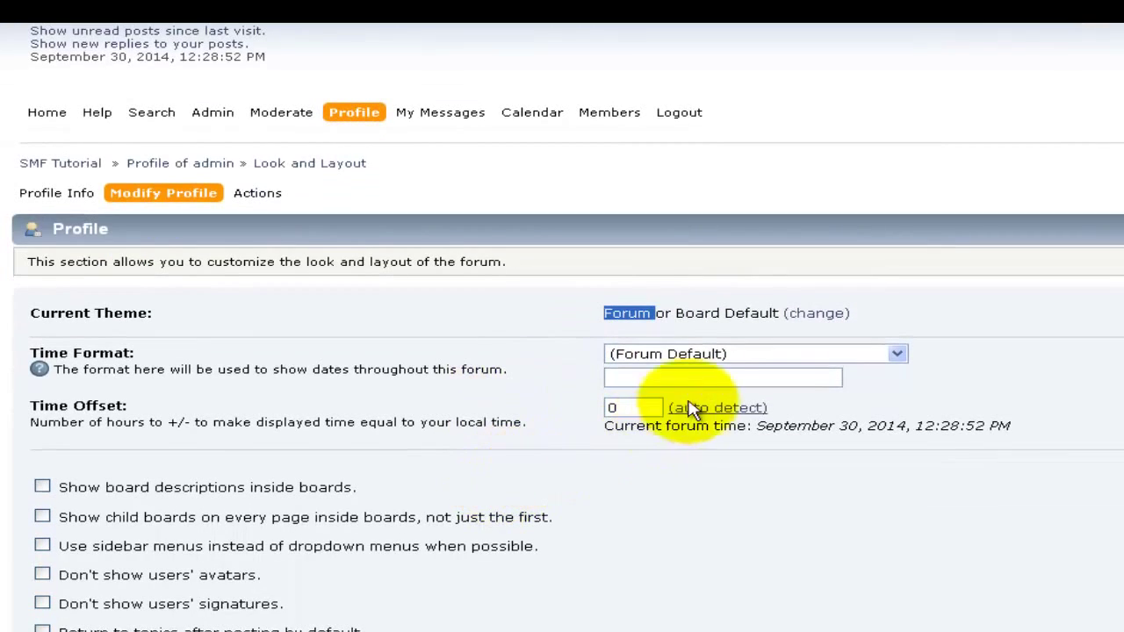
pyautogui.click(699, 360)
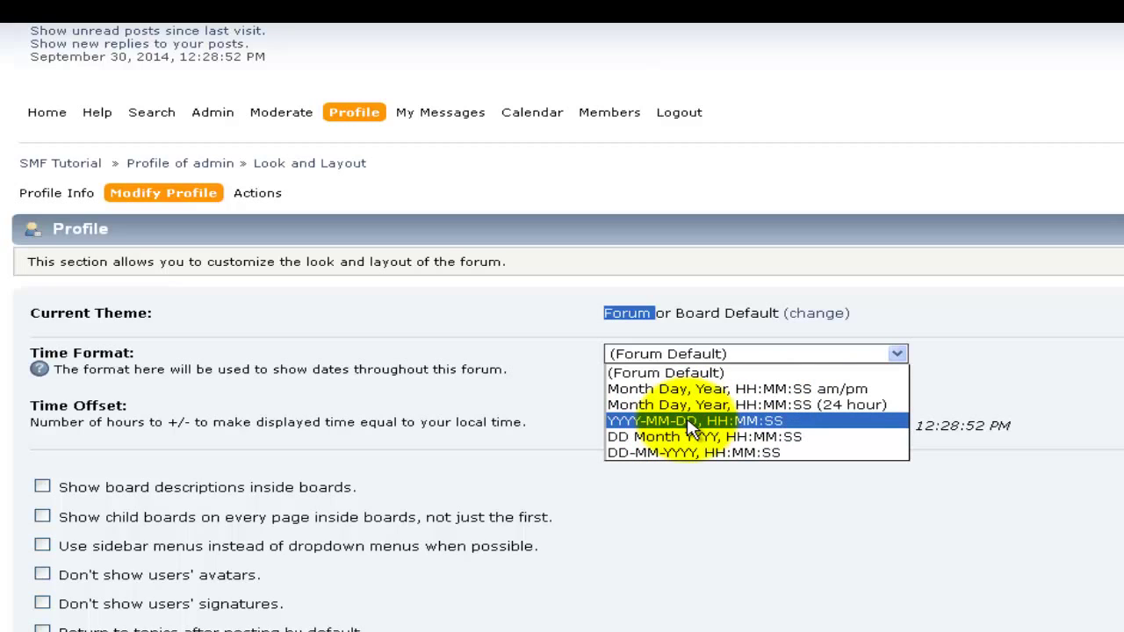
pyautogui.click(495, 561)
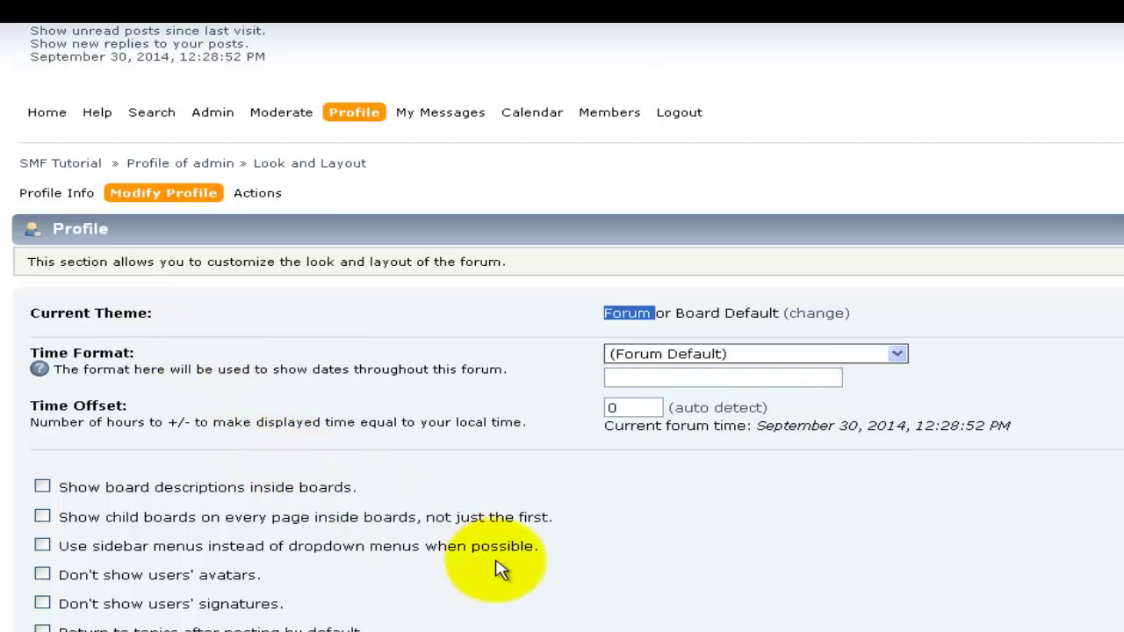
pyautogui.scroll(-3, 466, 566)
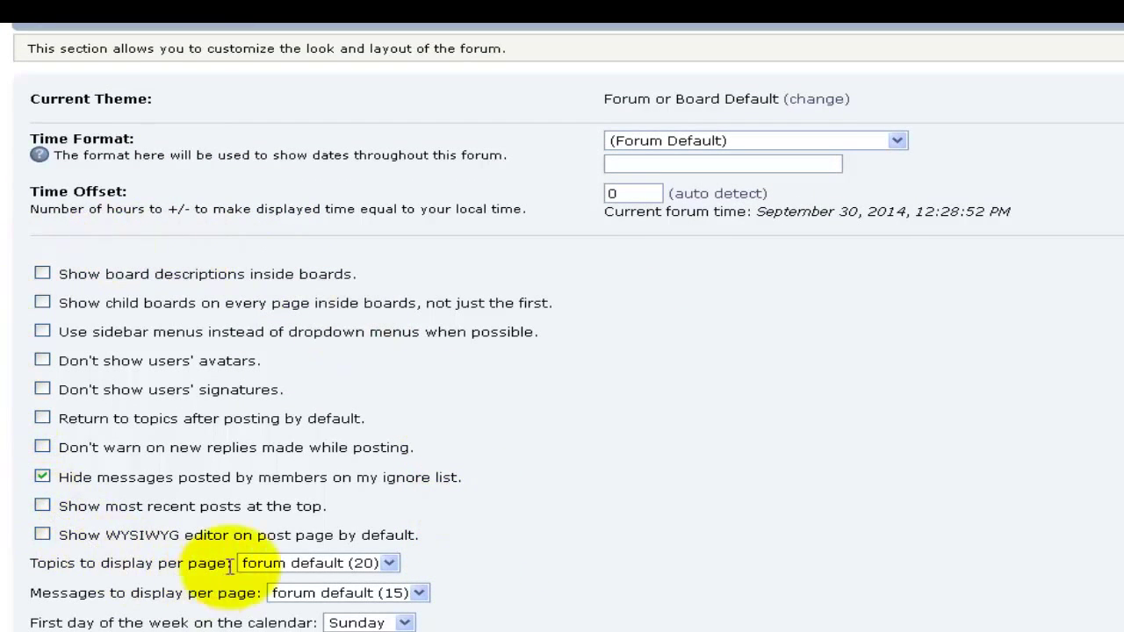
pyautogui.scroll(3, 224, 553)
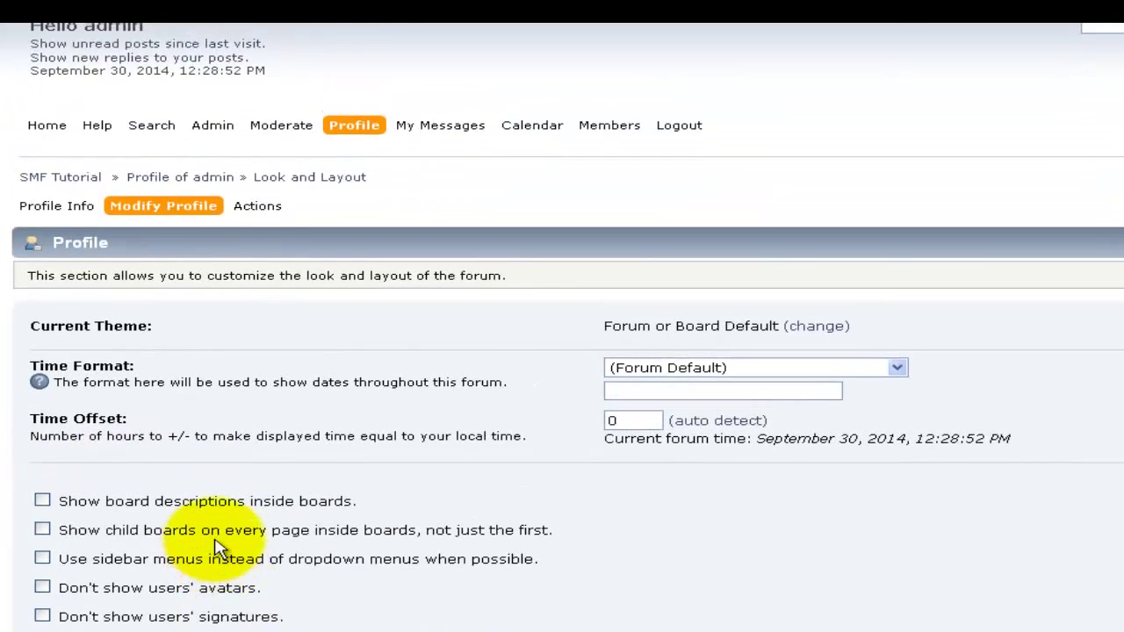
# View the profile's Notifications settings and its Personal Messaging settings.
pyautogui.moveTo(164, 211)
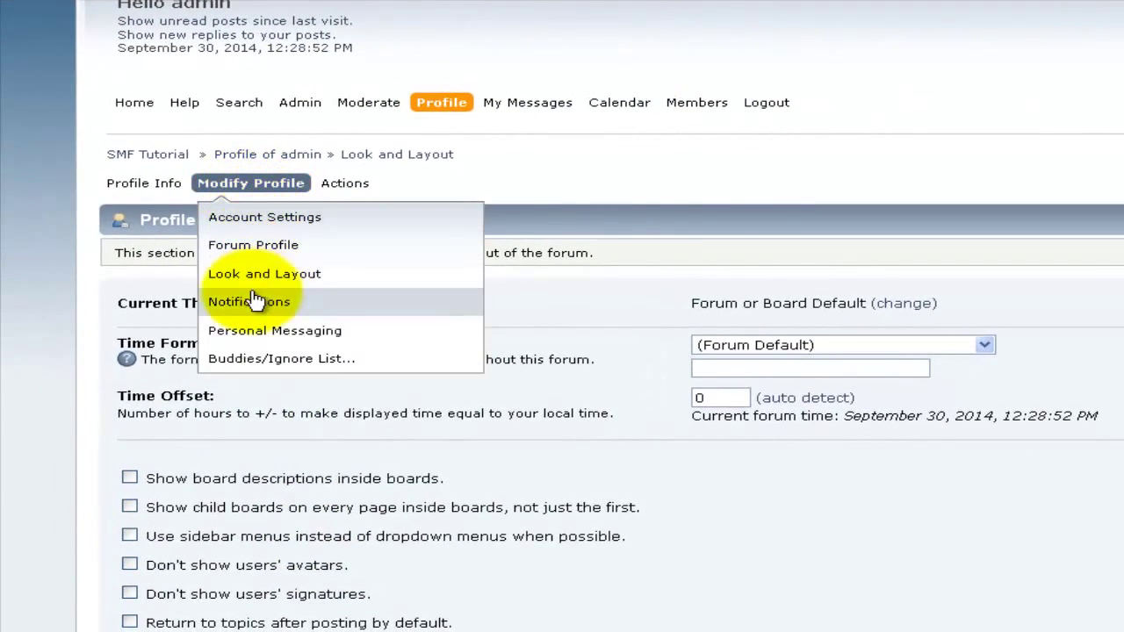
pyautogui.click(323, 304)
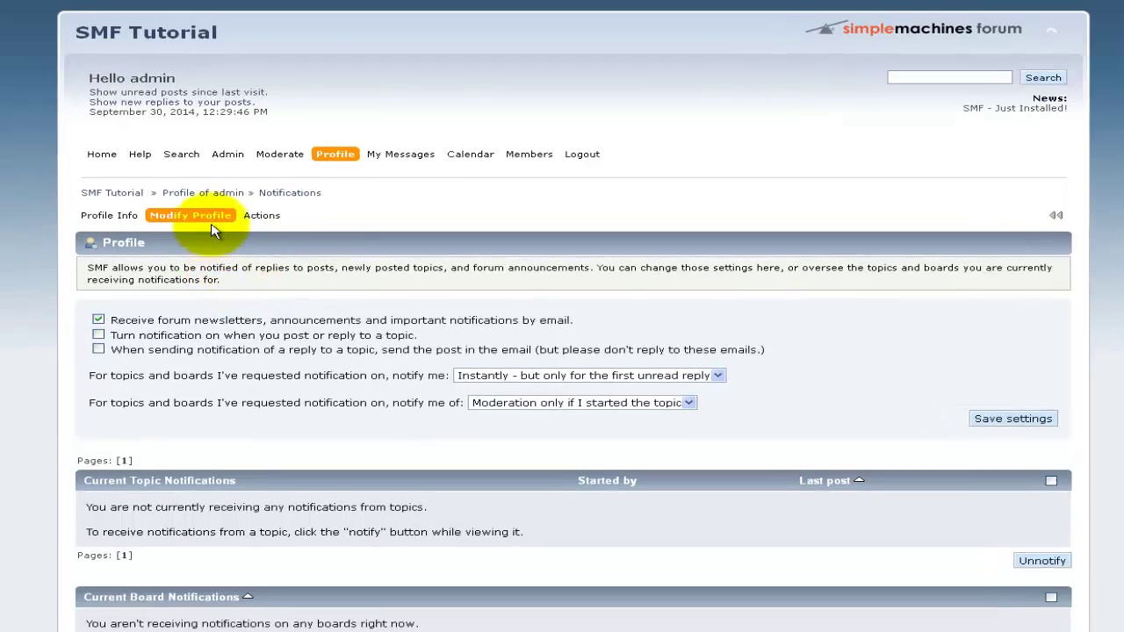
pyautogui.moveTo(202, 215)
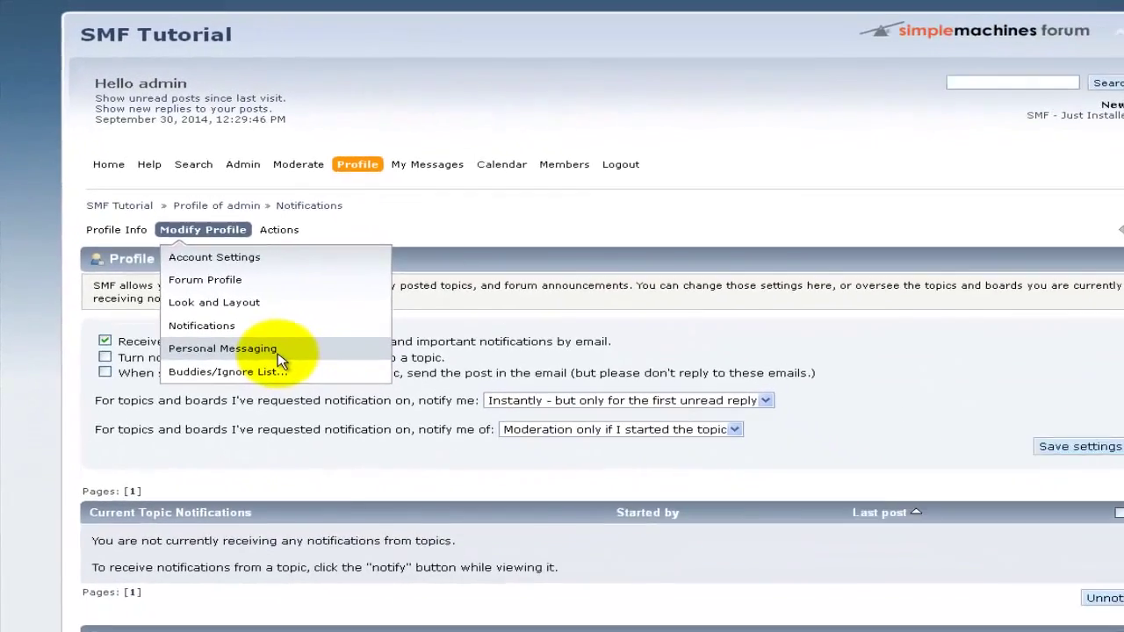
pyautogui.click(383, 488)
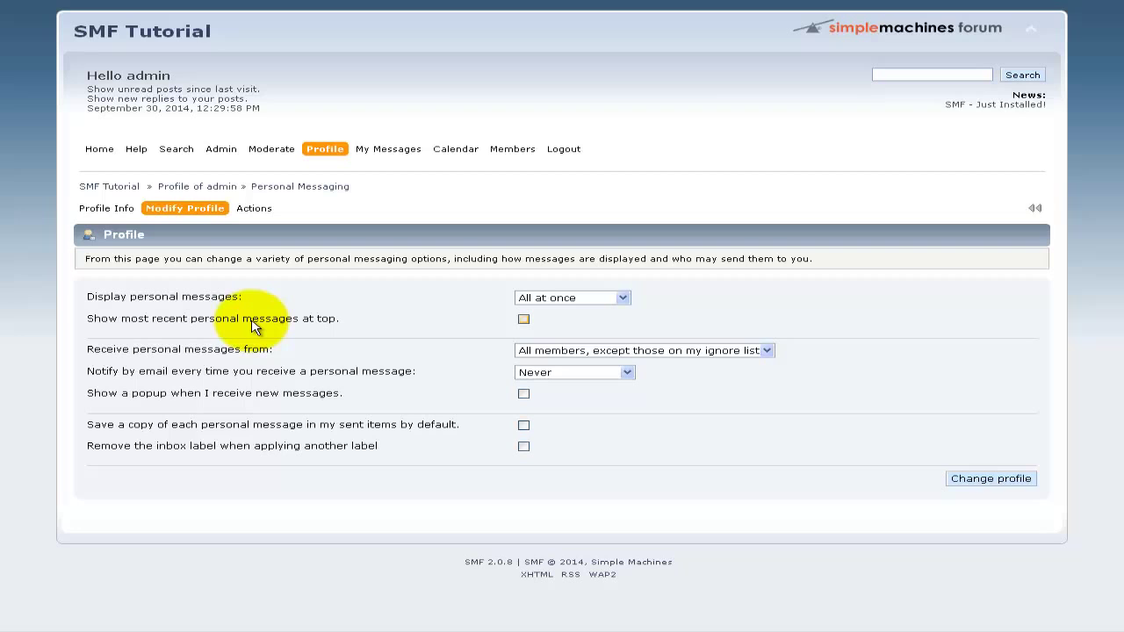
# Open the Edit Buddies page of the profile's Buddies/Ignore List.
pyautogui.moveTo(186, 211)
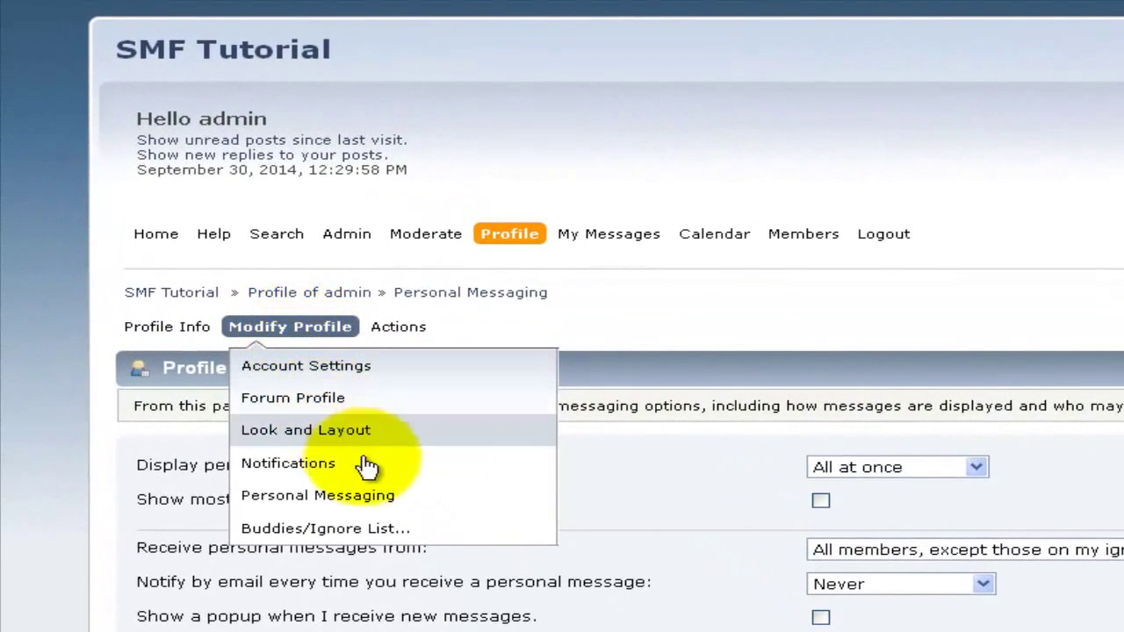
pyautogui.moveTo(382, 491)
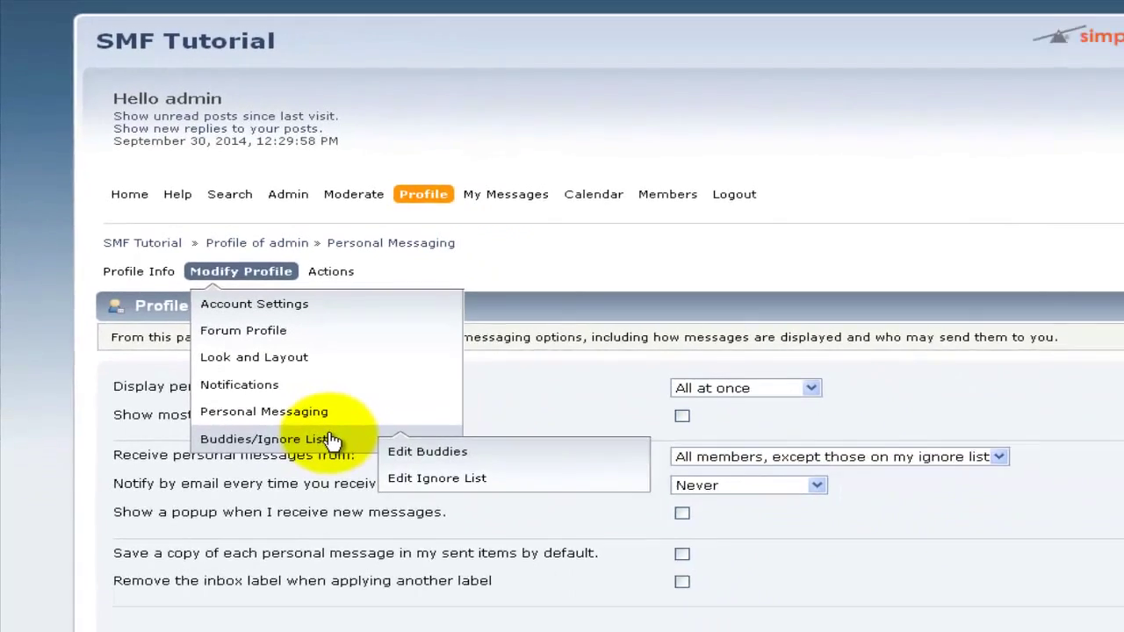
pyautogui.click(397, 528)
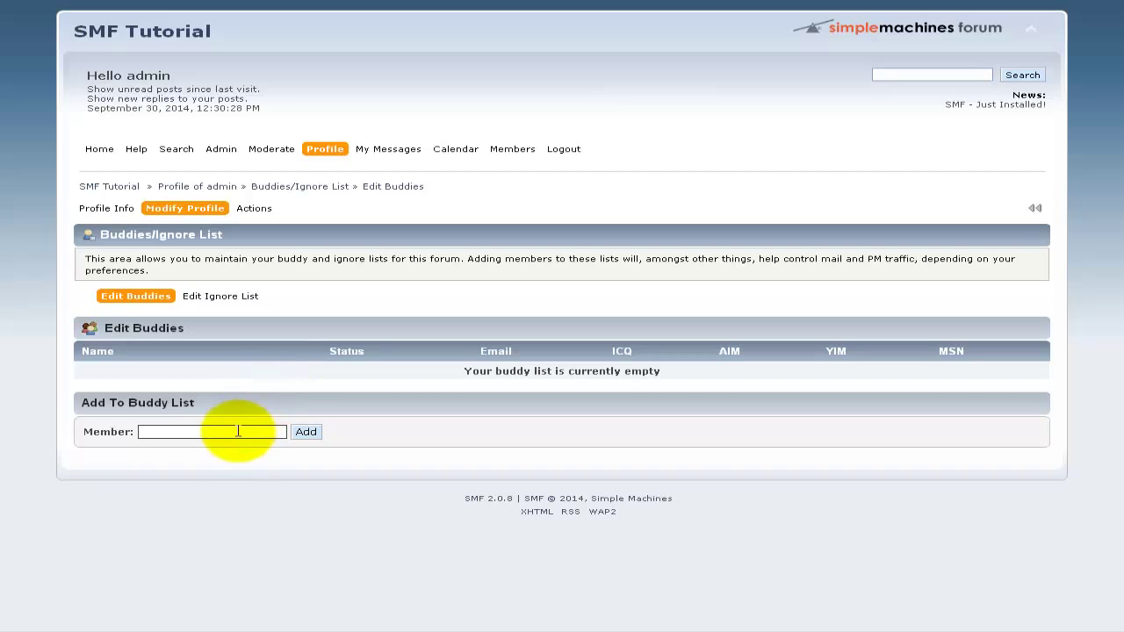
# Open the forum's Administration Center and look through its overview and the Live from Simple Machines news.
pyautogui.moveTo(253, 211)
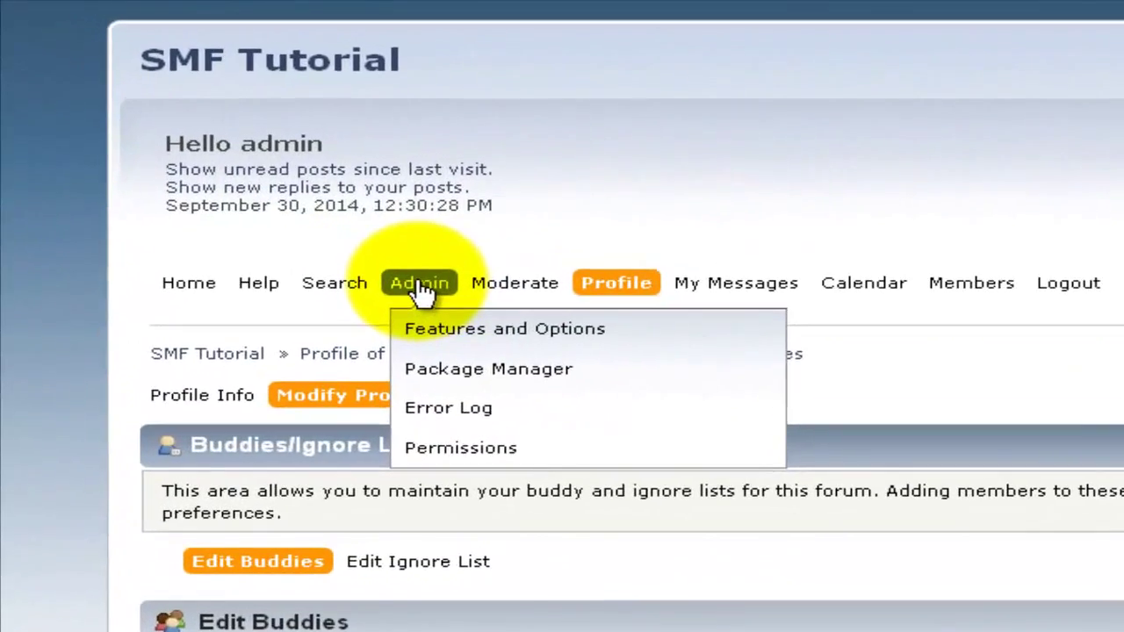
pyautogui.click(221, 149)
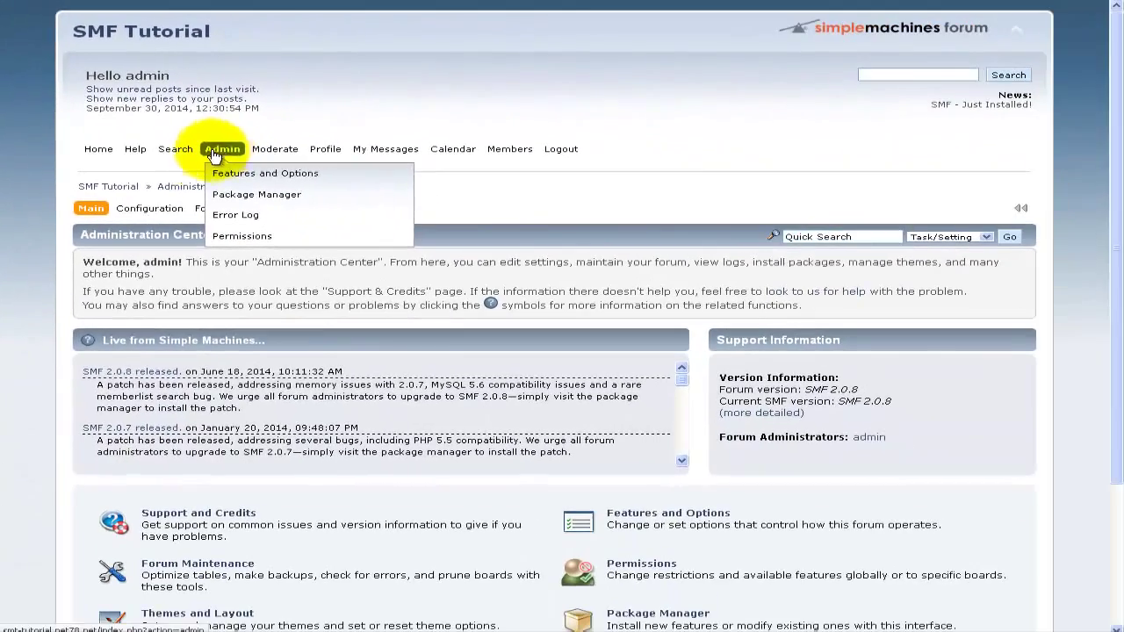
pyautogui.moveTo(284, 395)
pyautogui.scroll(-2, 281, 410)
pyautogui.click(434, 538)
pyautogui.scroll(-1, 434, 539)
pyautogui.scroll(-2, 435, 542)
pyautogui.scroll(1, 432, 540)
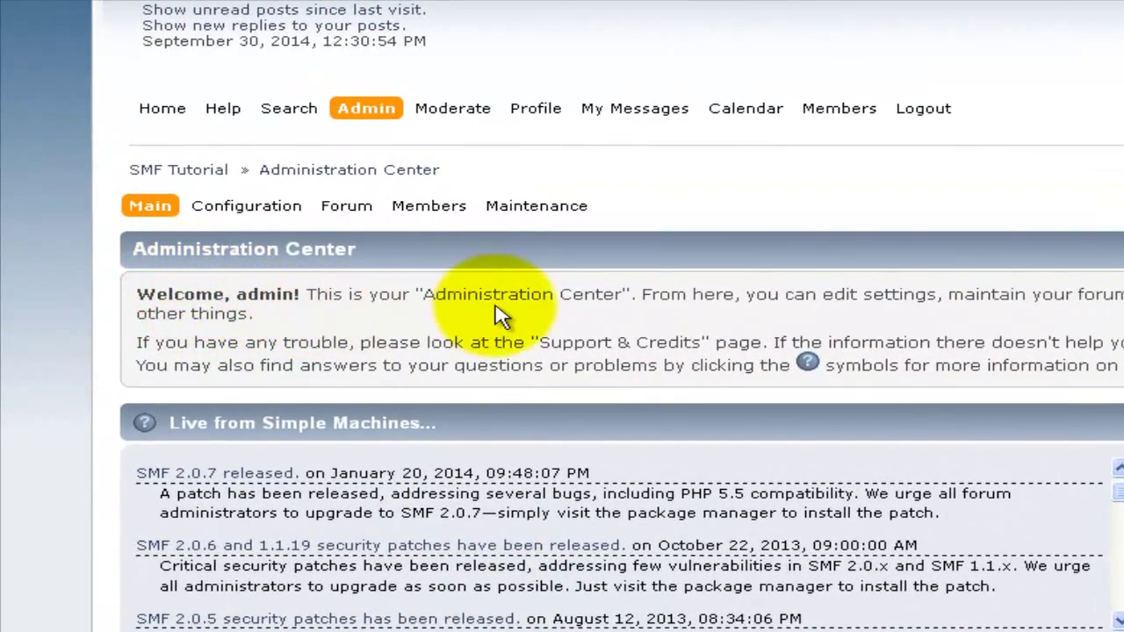
# Examine the Support Information in the Administration Center, covering the forum version, current SMF version and forum administrators.
pyautogui.scroll(-3, 50, 213)
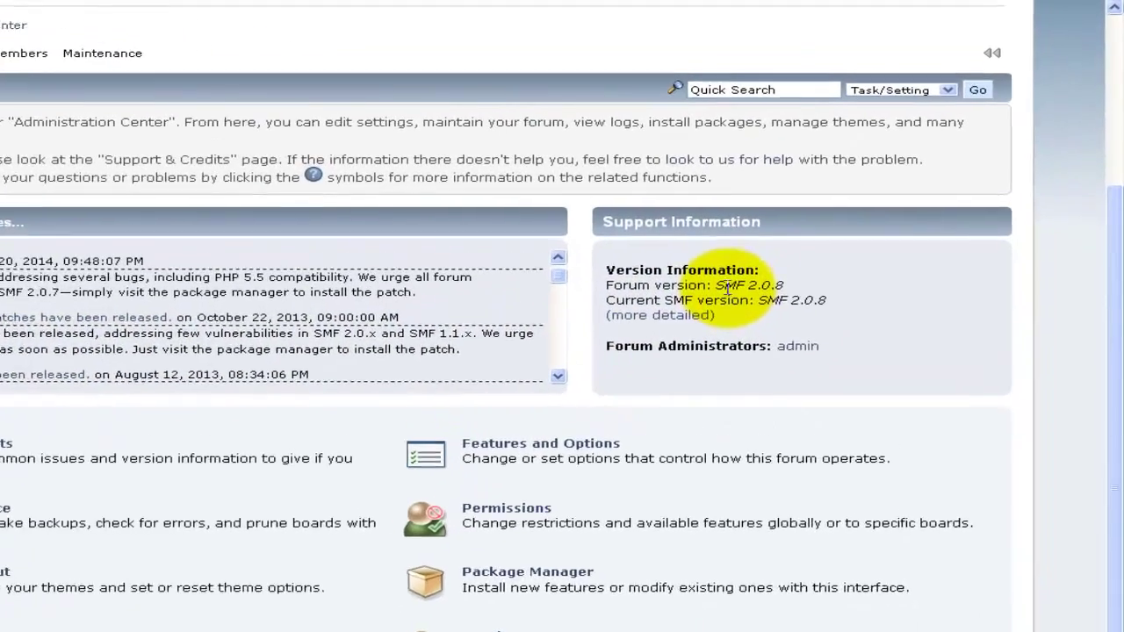
pyautogui.doubleClick(728, 287)
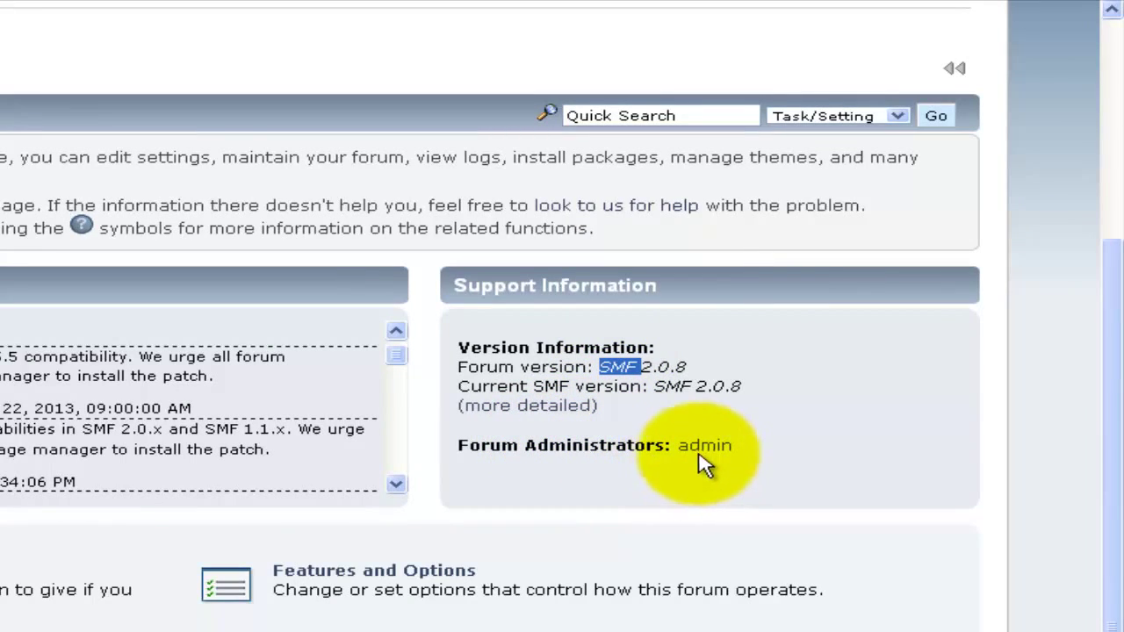
pyautogui.moveTo(677, 480); pyautogui.dragTo(673, 477)
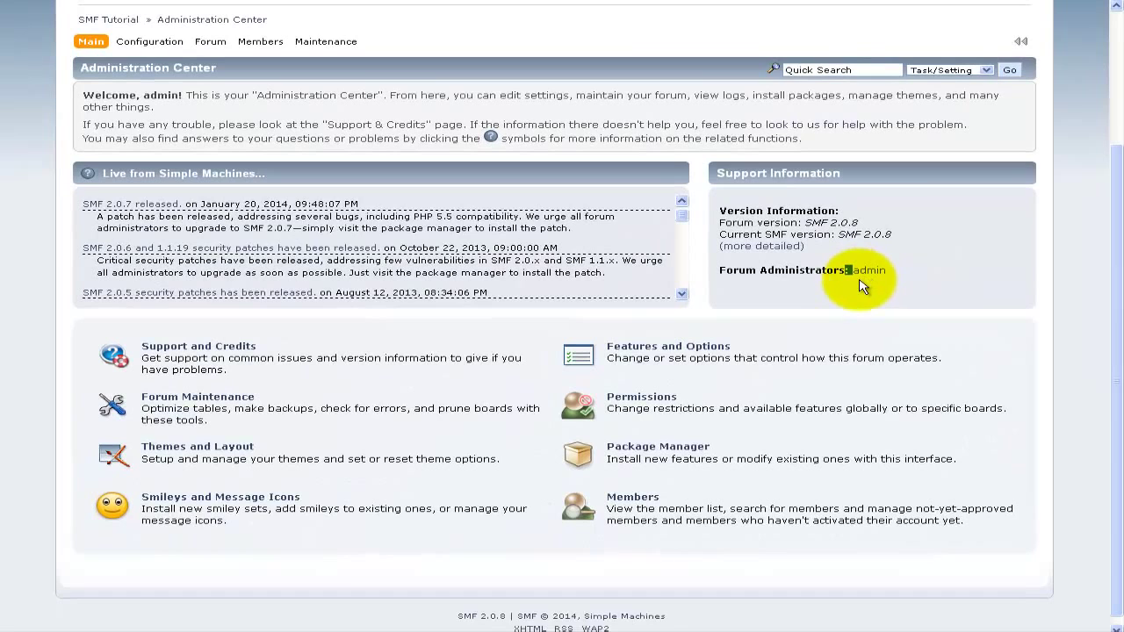
pyautogui.scroll(-1, 570, 303)
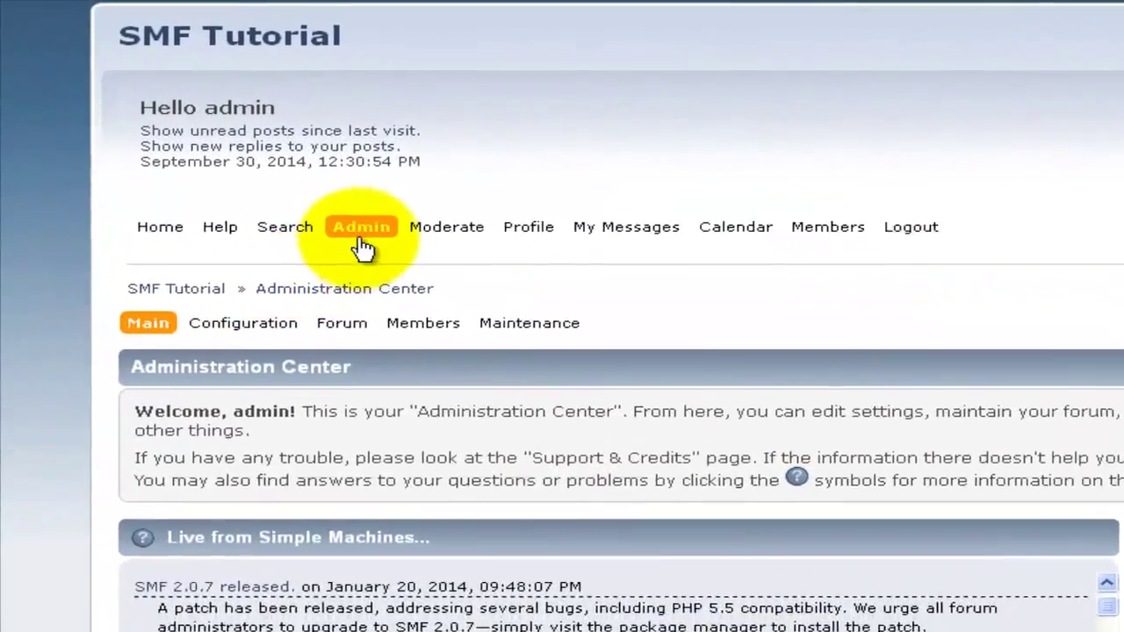
# Look through the Admin shortcuts, such as Features and Options and Error Log, and the Administration Center's Main options.
pyautogui.moveTo(367, 230)
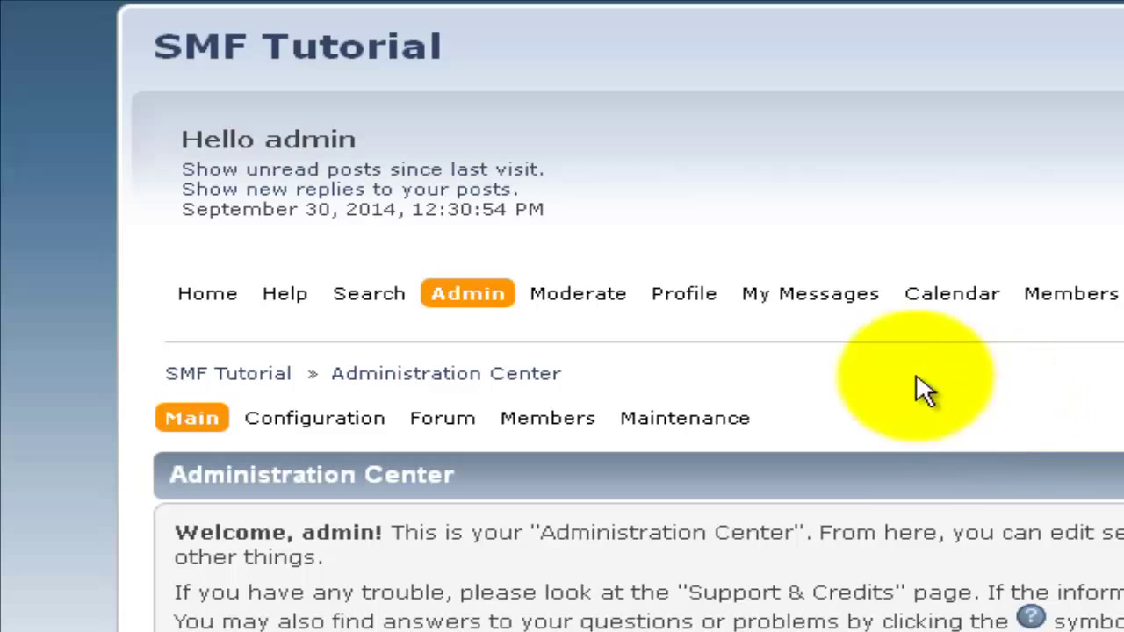
pyautogui.moveTo(491, 306)
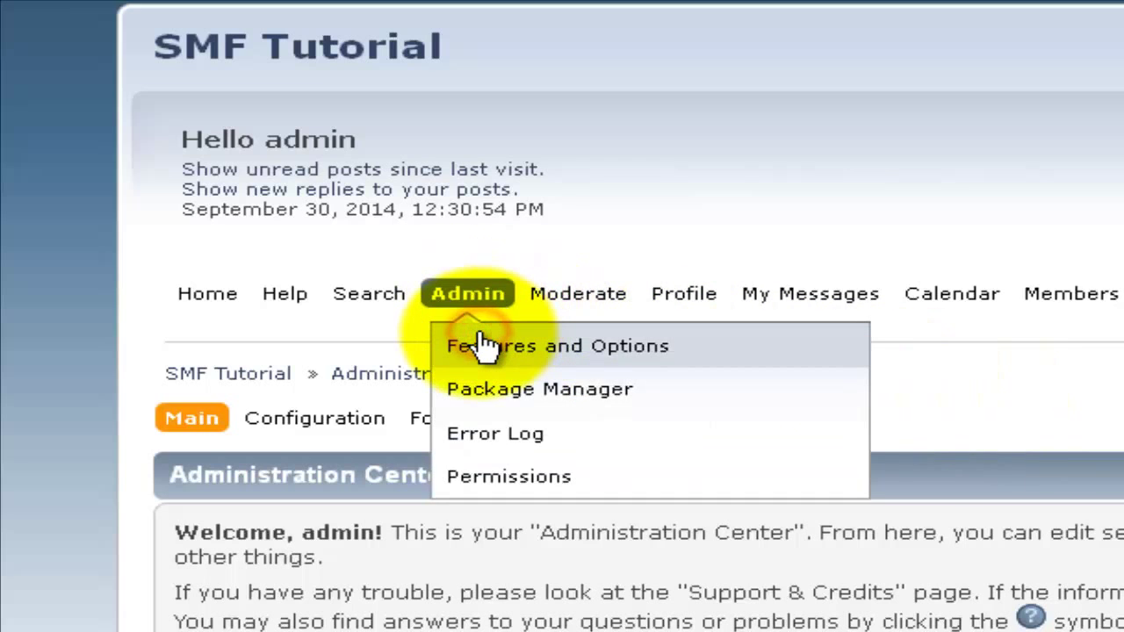
pyautogui.click(484, 346)
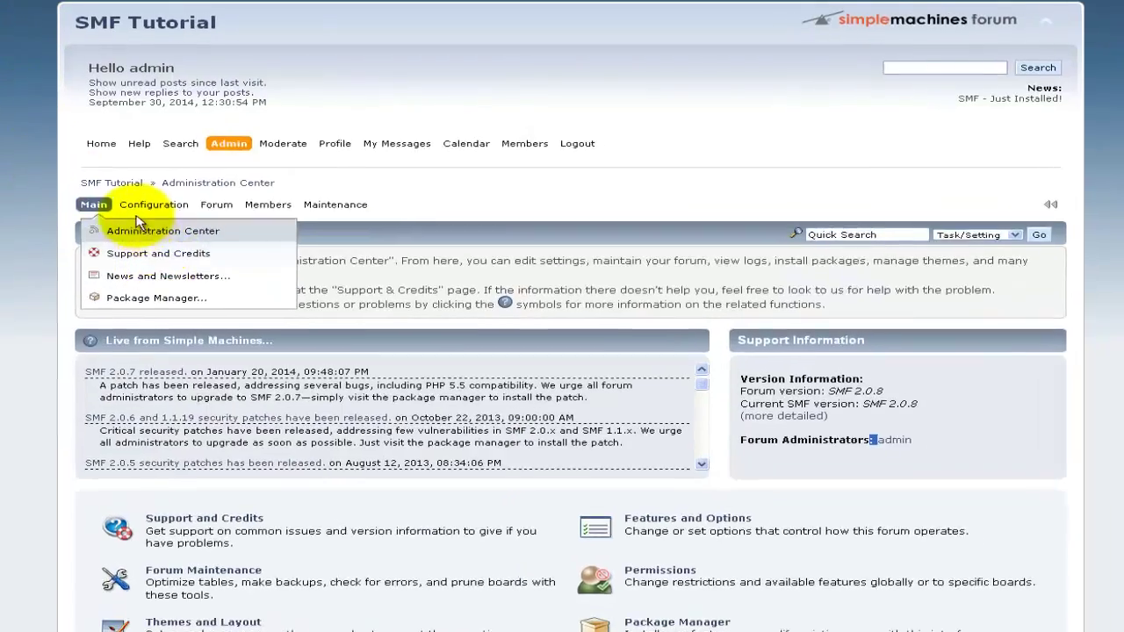
# Review the Administration Center's Configuration options from Core Features through Modification Settings, including the Features and Options and Languages subentries.
pyautogui.moveTo(135, 203)
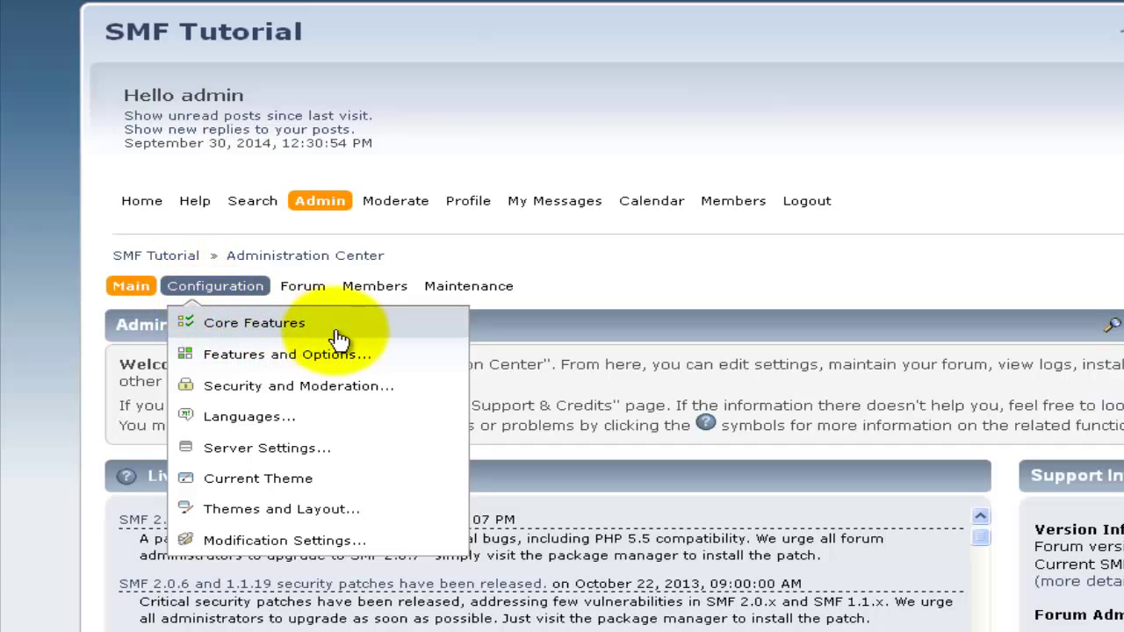
pyautogui.moveTo(393, 360)
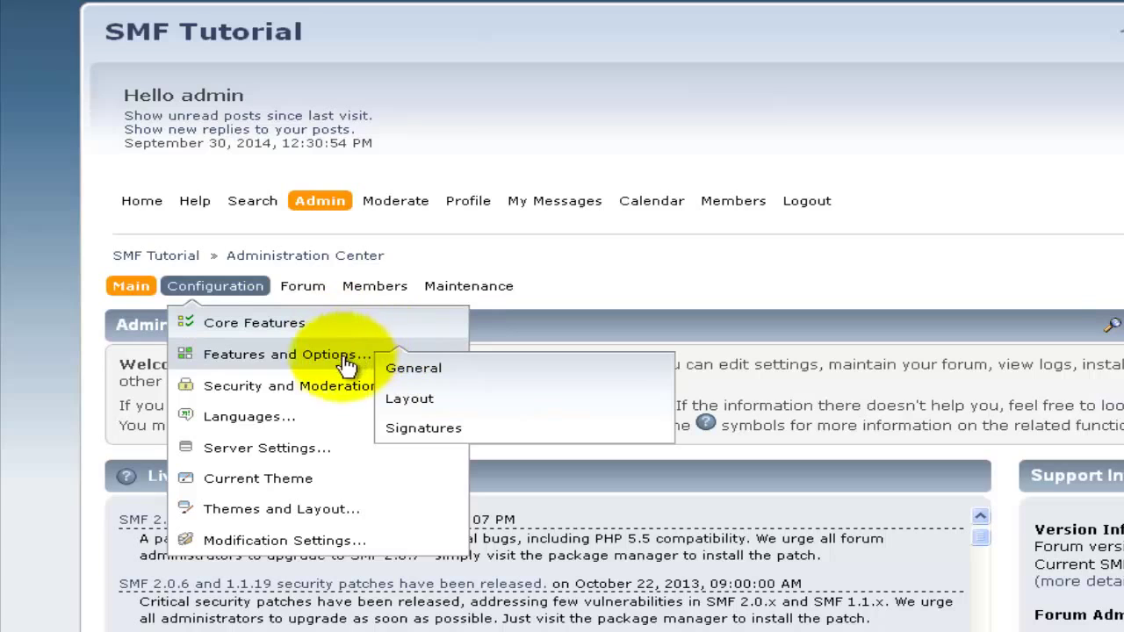
pyautogui.moveTo(339, 389)
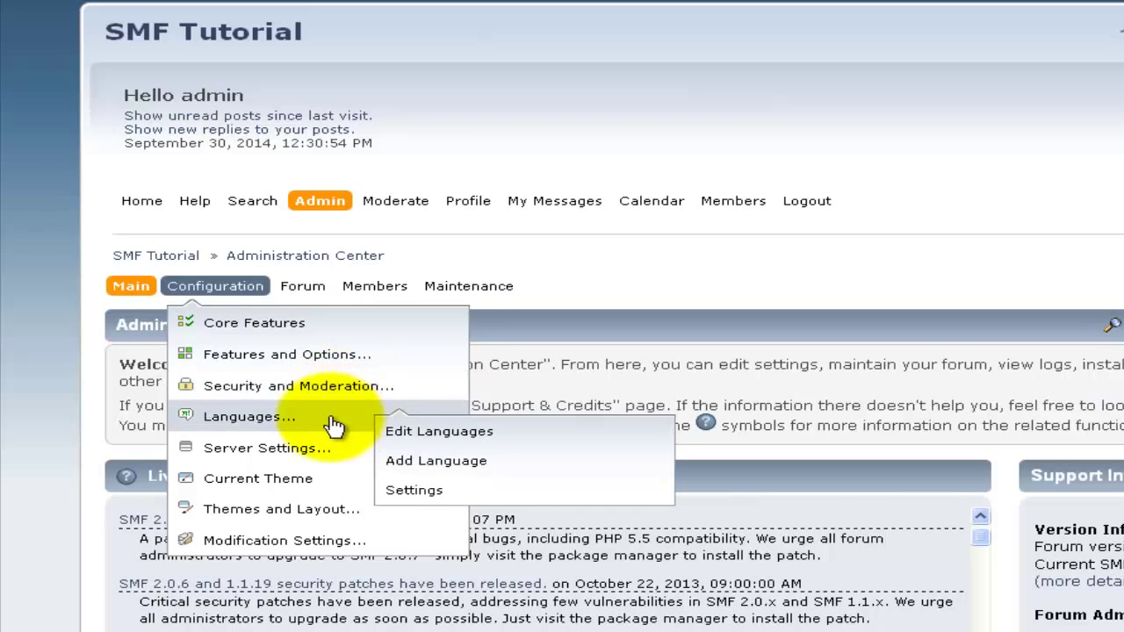
pyautogui.moveTo(336, 461)
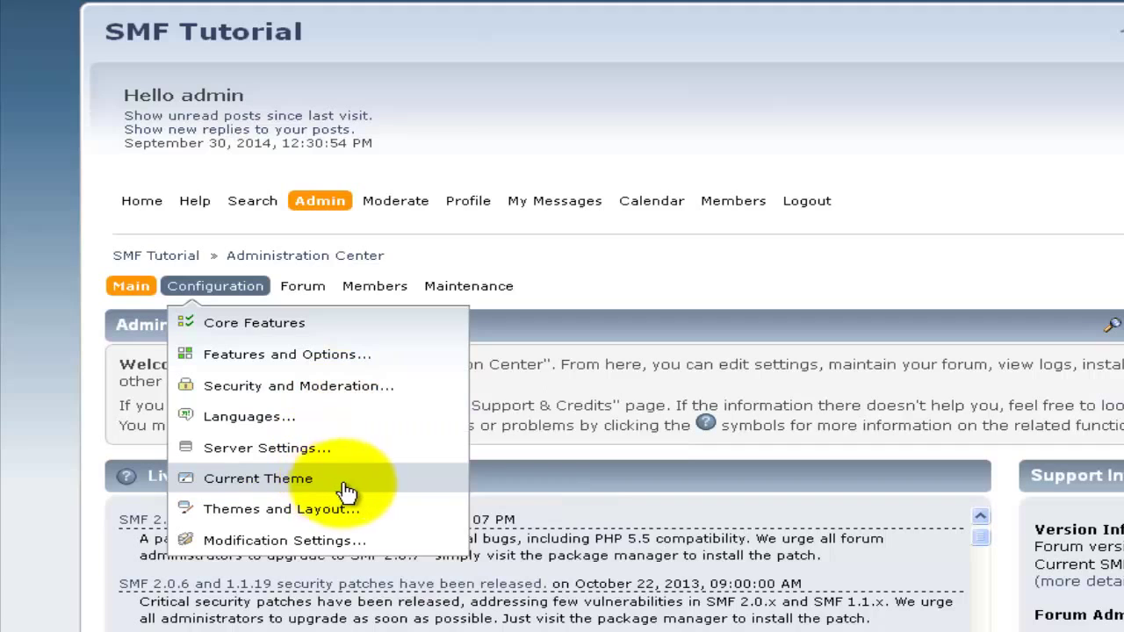
pyautogui.moveTo(367, 509)
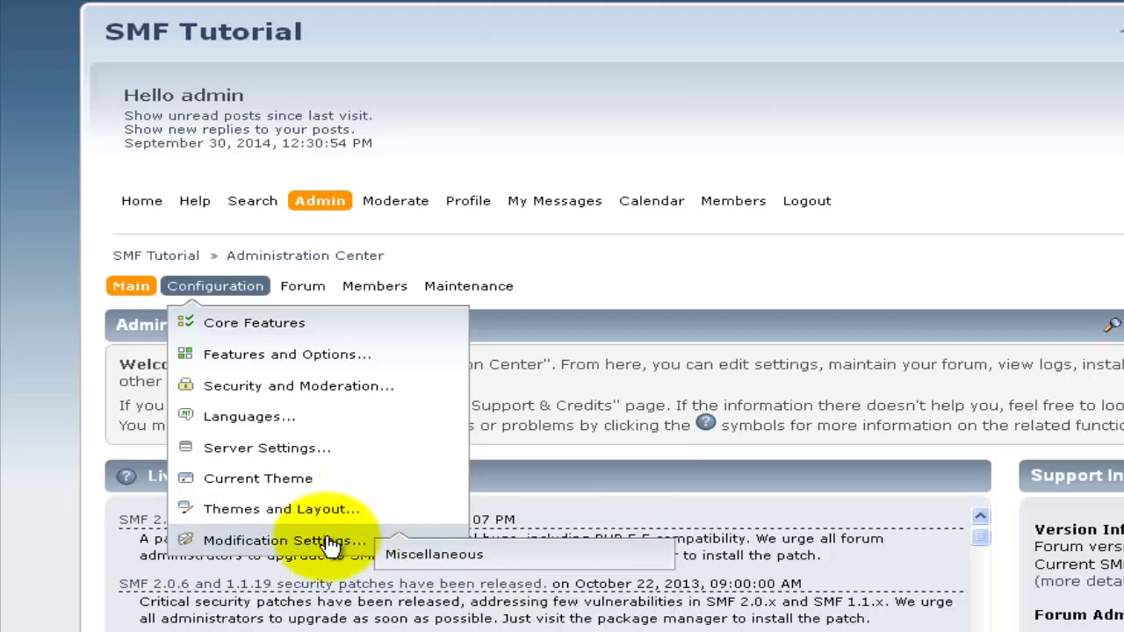
# Review the Administration Center's Forum options, including the subentries for Boards, Calendar, Smileys and Message Icons, and Attachments and Avatars.
pyautogui.moveTo(307, 300)
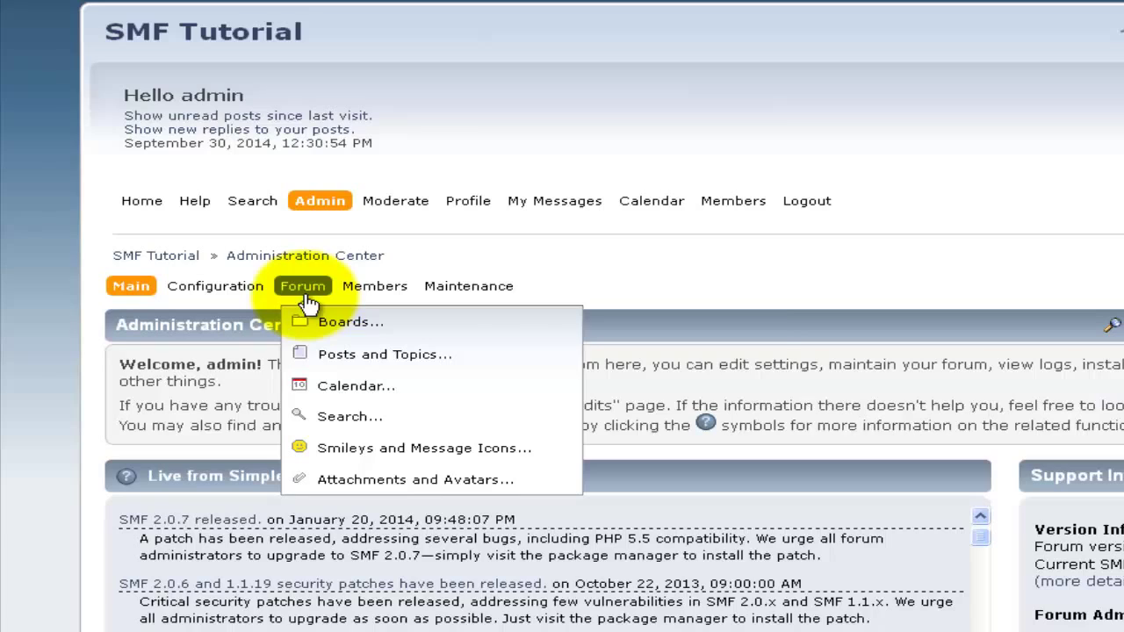
pyautogui.moveTo(306, 328)
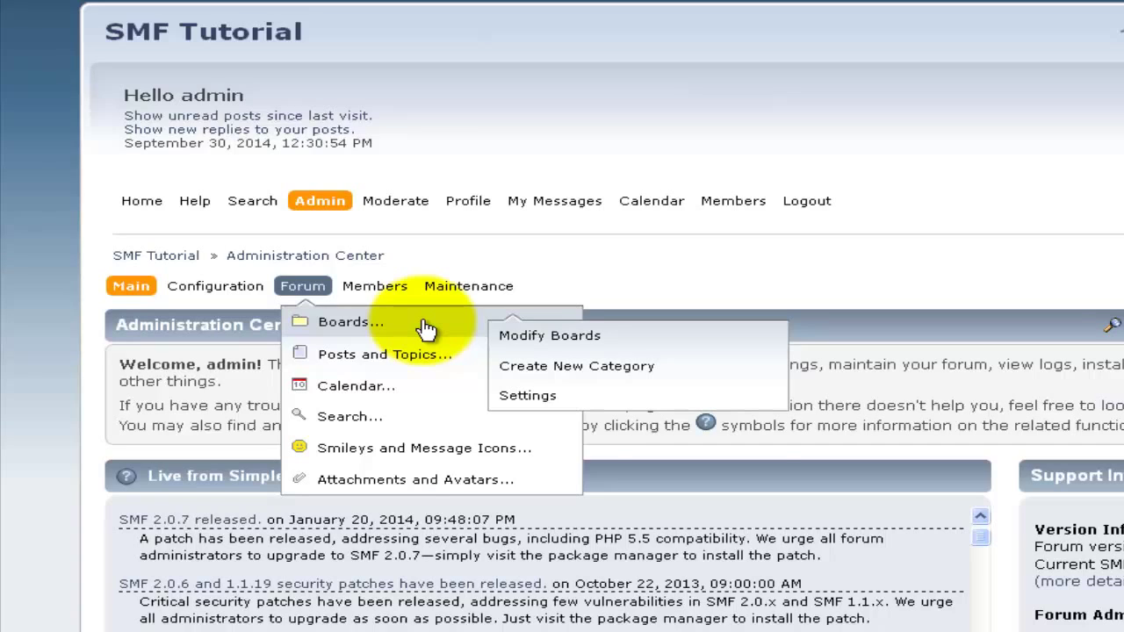
pyautogui.moveTo(427, 351)
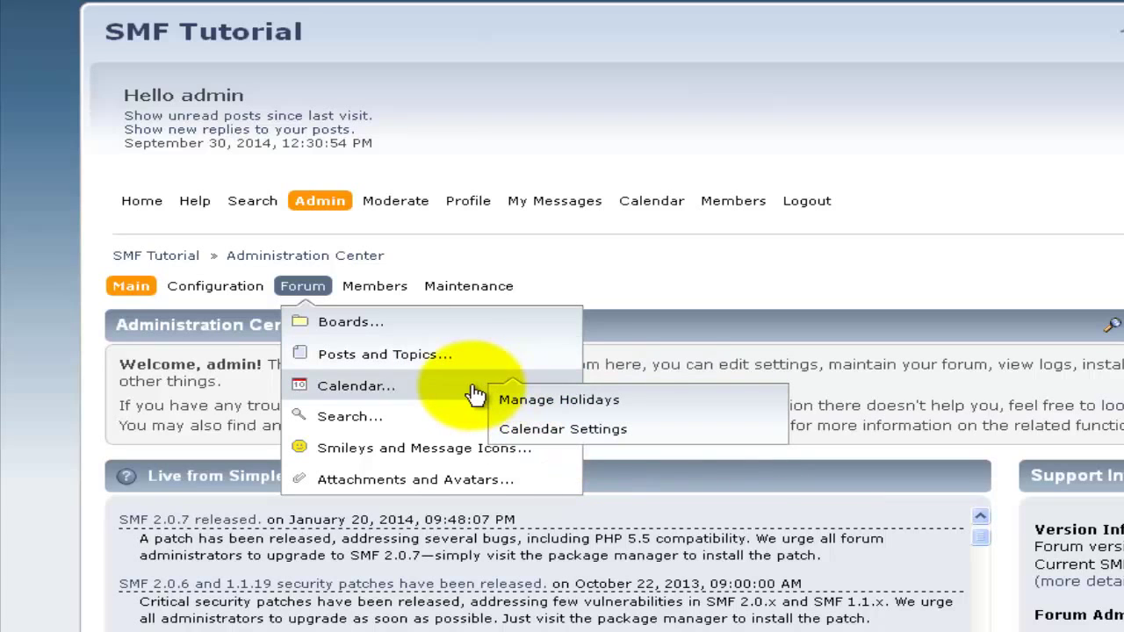
pyautogui.moveTo(458, 413)
pyautogui.moveTo(456, 449)
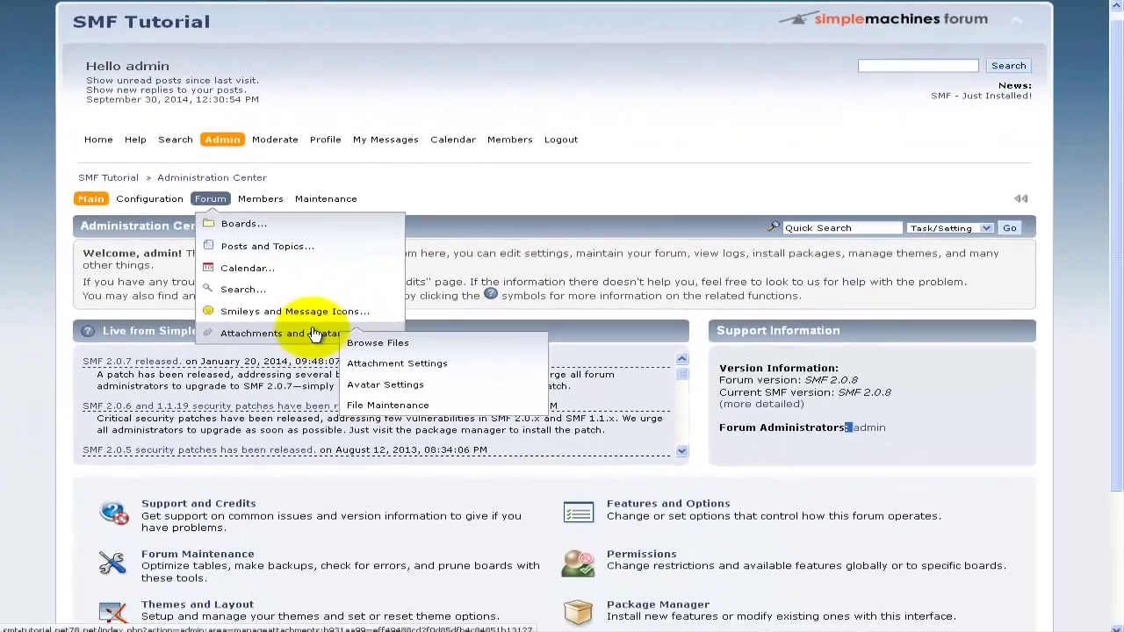
pyautogui.scroll(-2, 392, 623)
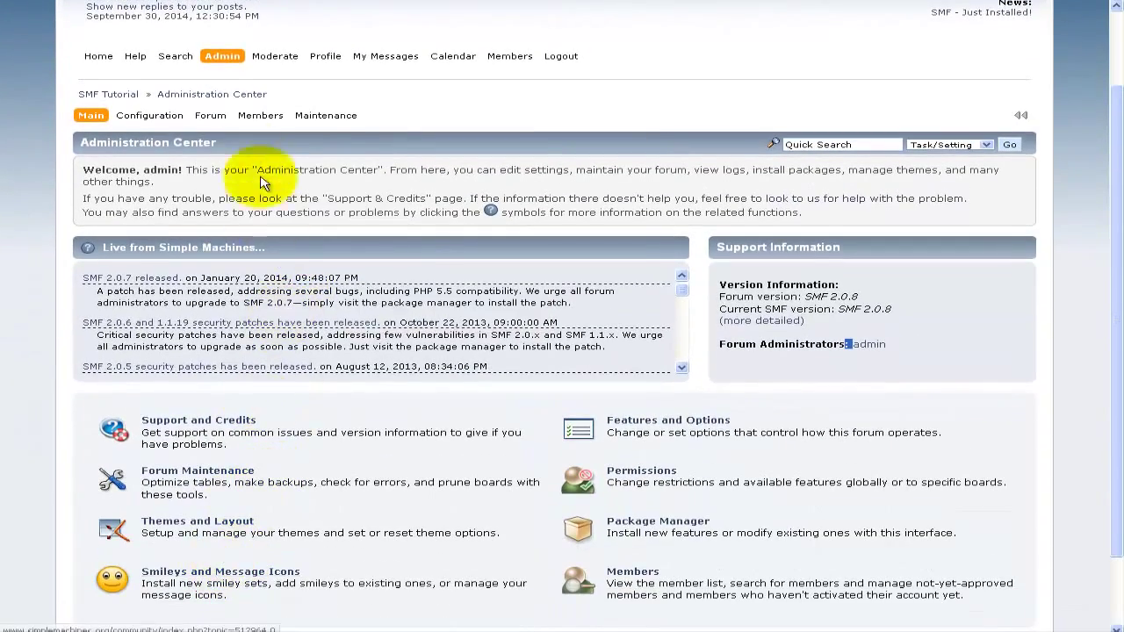
pyautogui.moveTo(209, 115)
pyautogui.moveTo(282, 237)
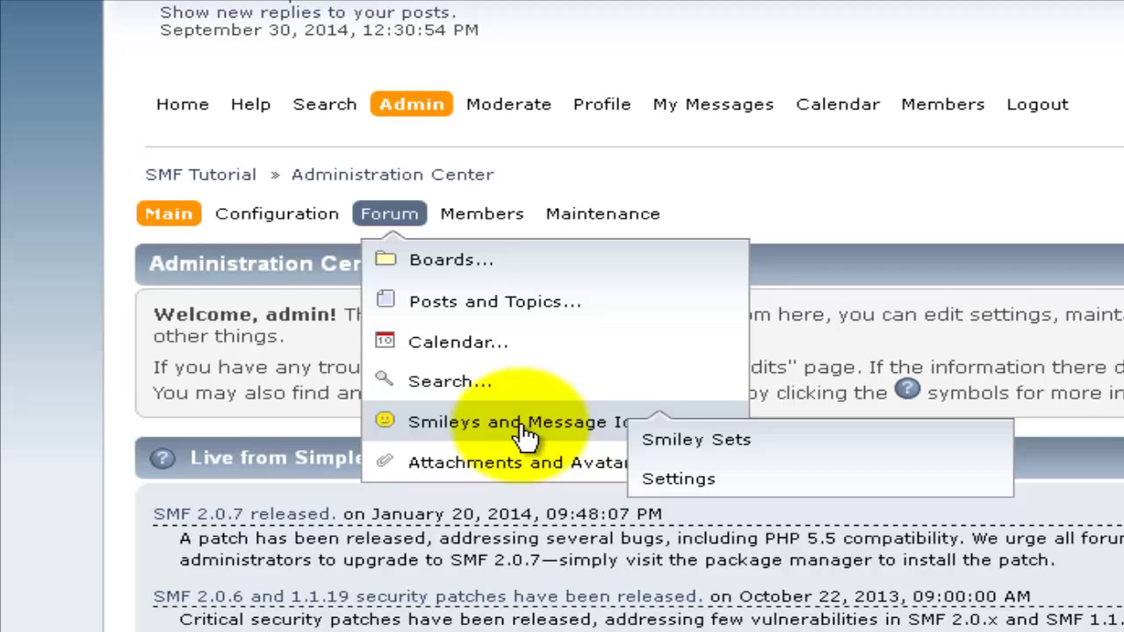
# Review the Administration Center's Members options, including the subentries for Members and Registration.
pyautogui.moveTo(471, 230)
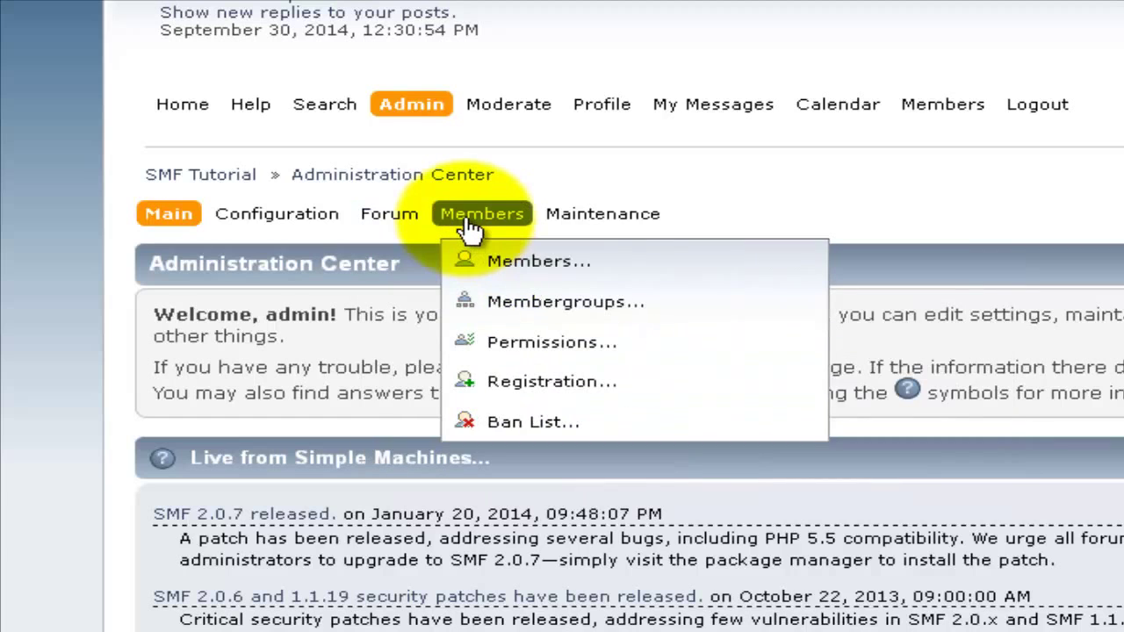
pyautogui.moveTo(617, 274)
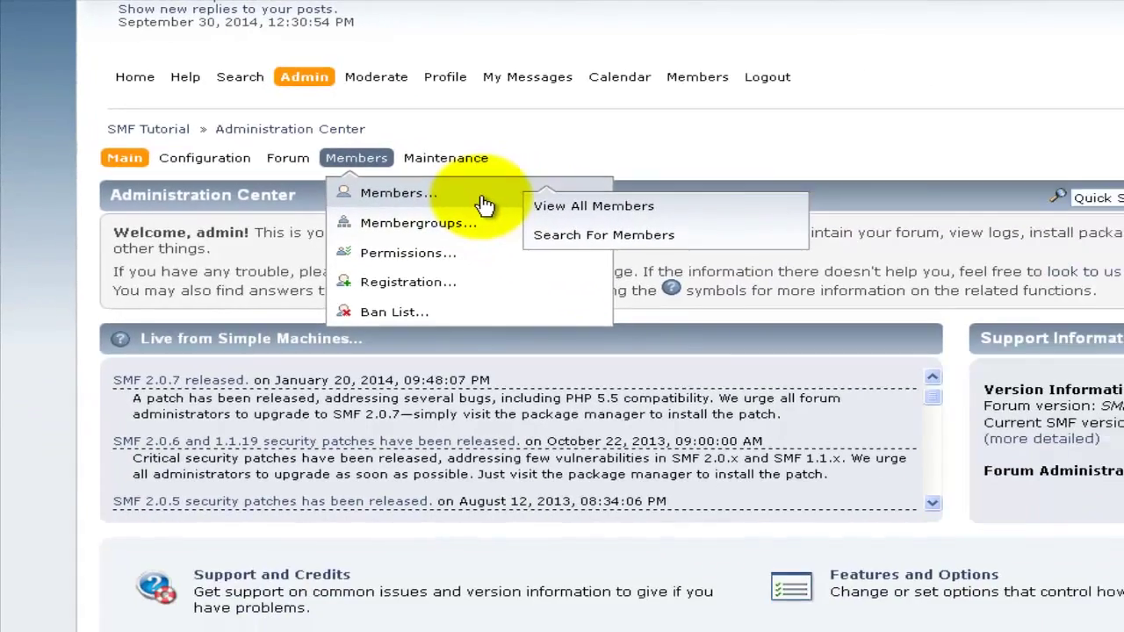
pyautogui.moveTo(662, 346)
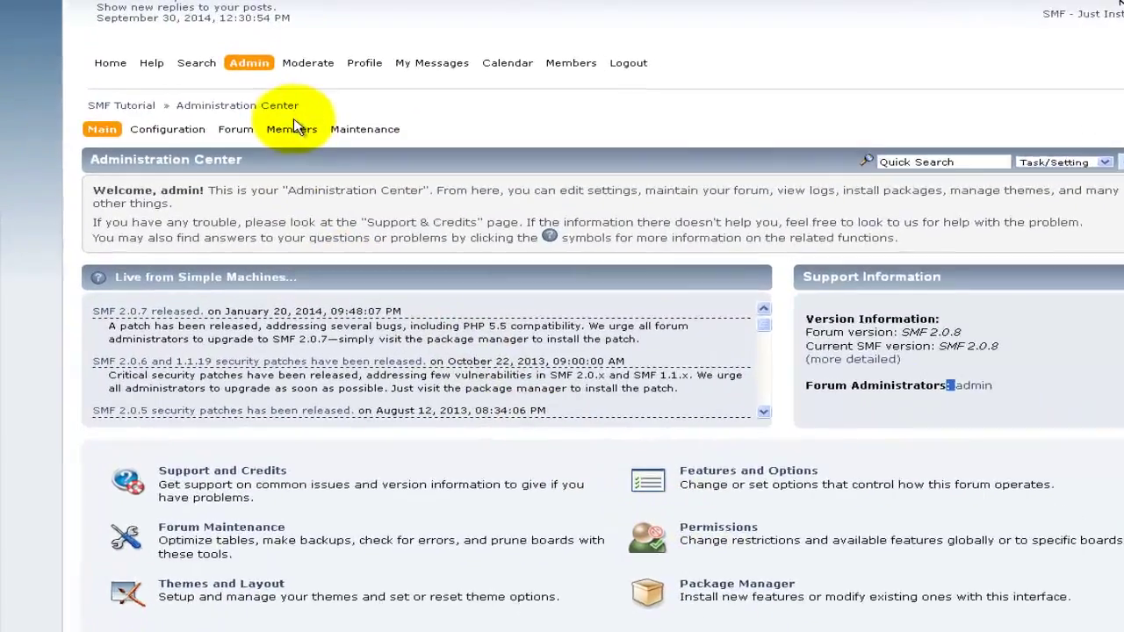
pyautogui.moveTo(261, 115)
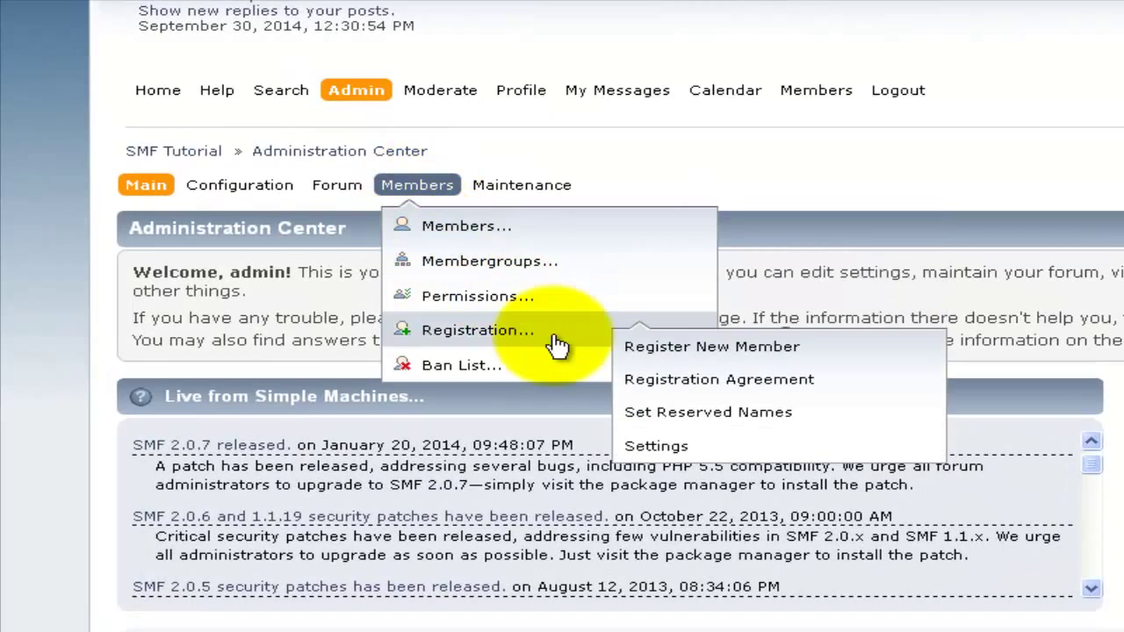
pyautogui.moveTo(531, 367)
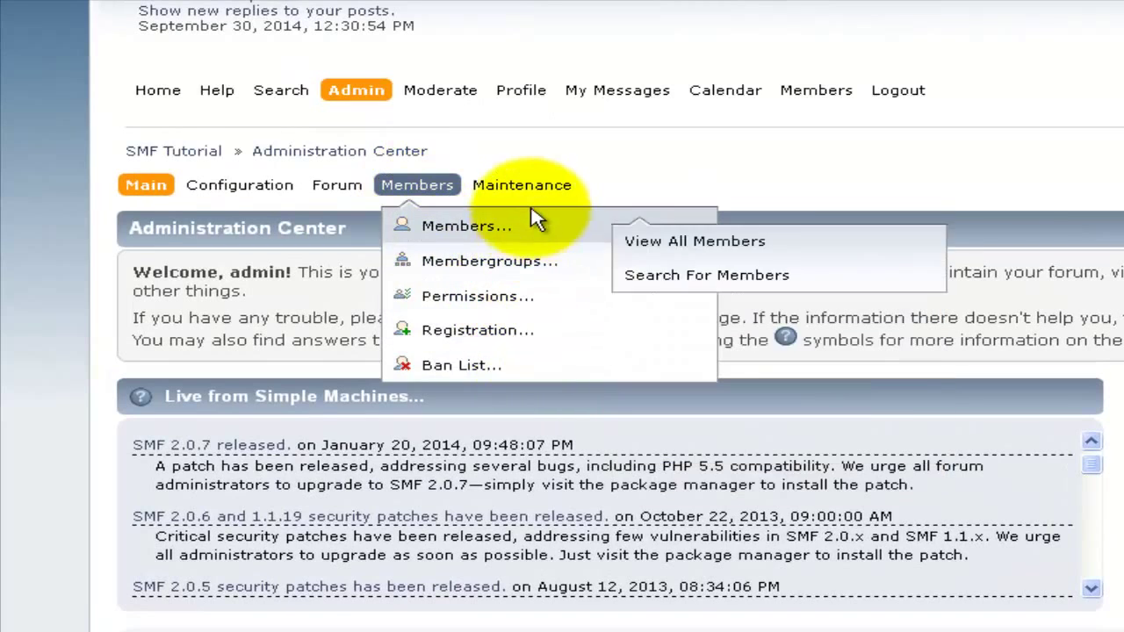
# Review the Administration Center's Maintenance options, including the subentries for Forum Maintenance and Scheduled Tasks.
pyautogui.moveTo(535, 199)
pyautogui.moveTo(622, 243)
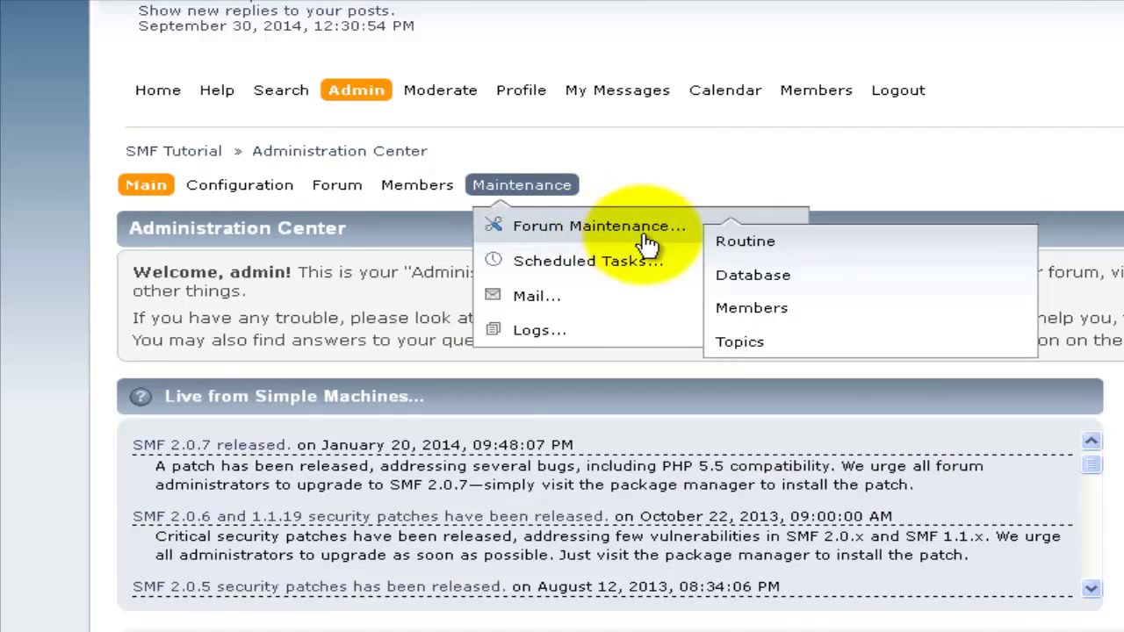
pyautogui.moveTo(674, 263)
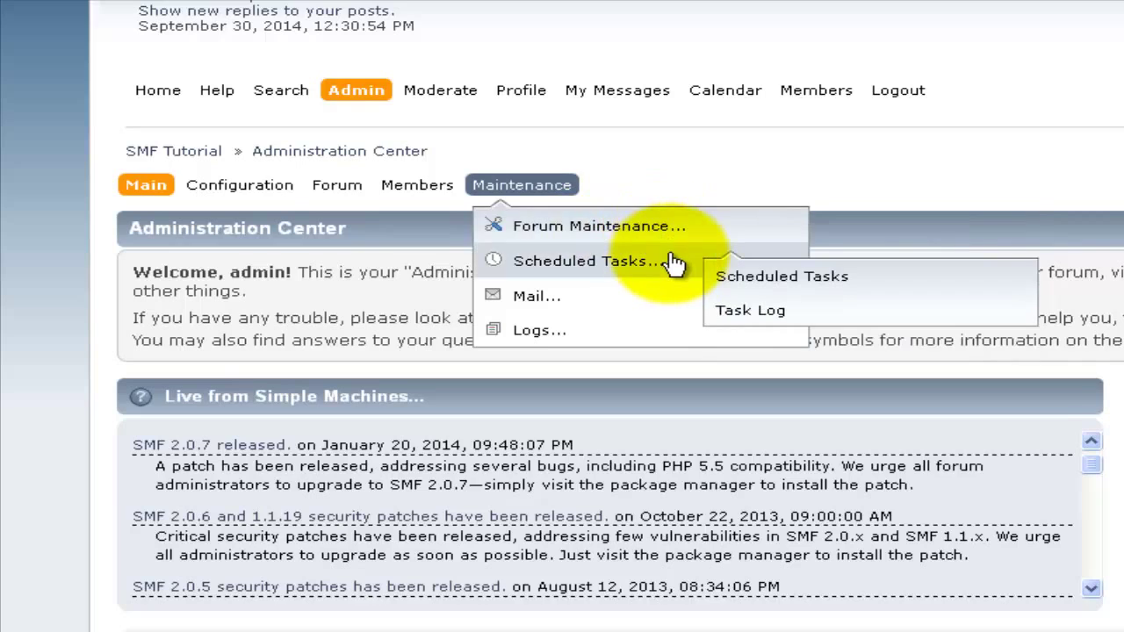
pyautogui.moveTo(626, 296)
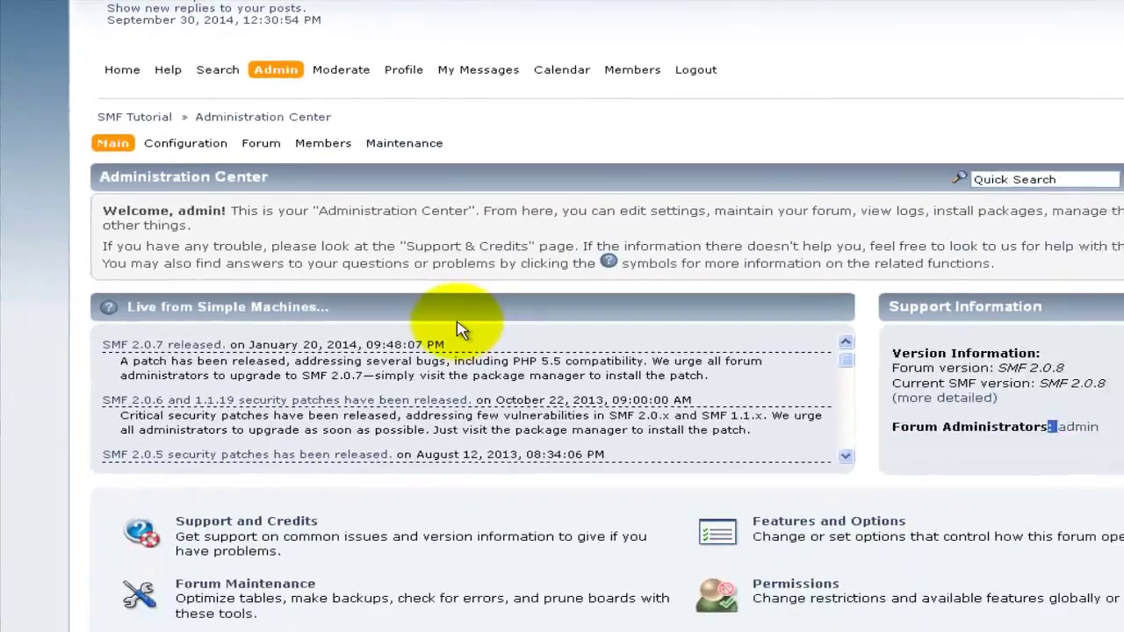
# Examine the Simple Machines news and the Administration Center's task overview, from Support and Credits to Members.
pyautogui.scroll(-1, 386, 345)
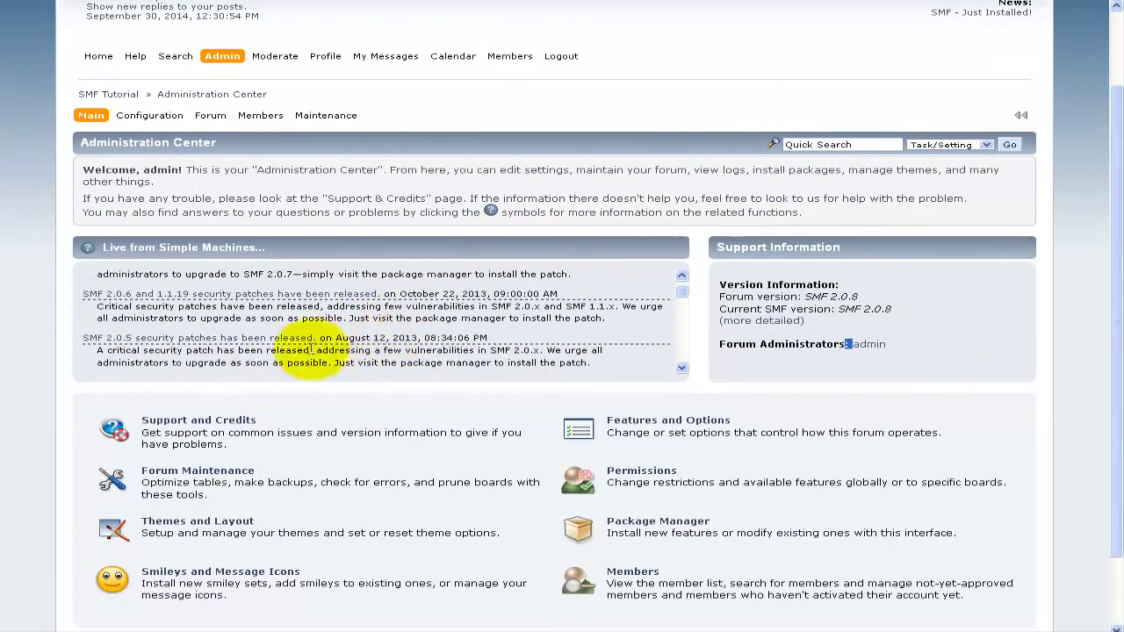
pyautogui.scroll(-2, 367, 422)
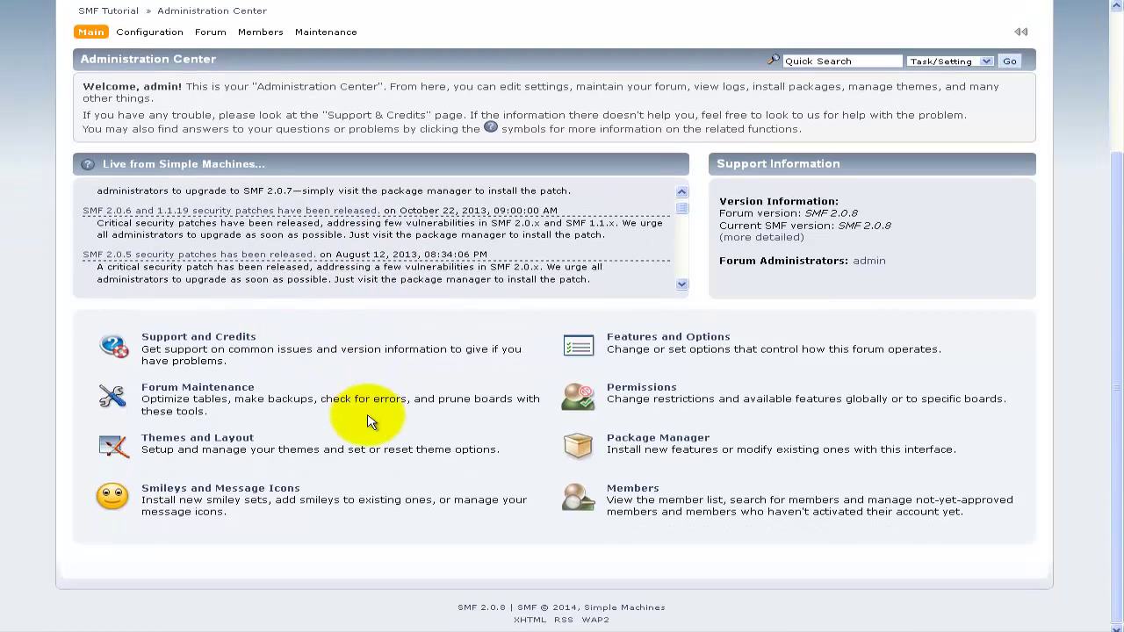
pyautogui.scroll(2, 368, 421)
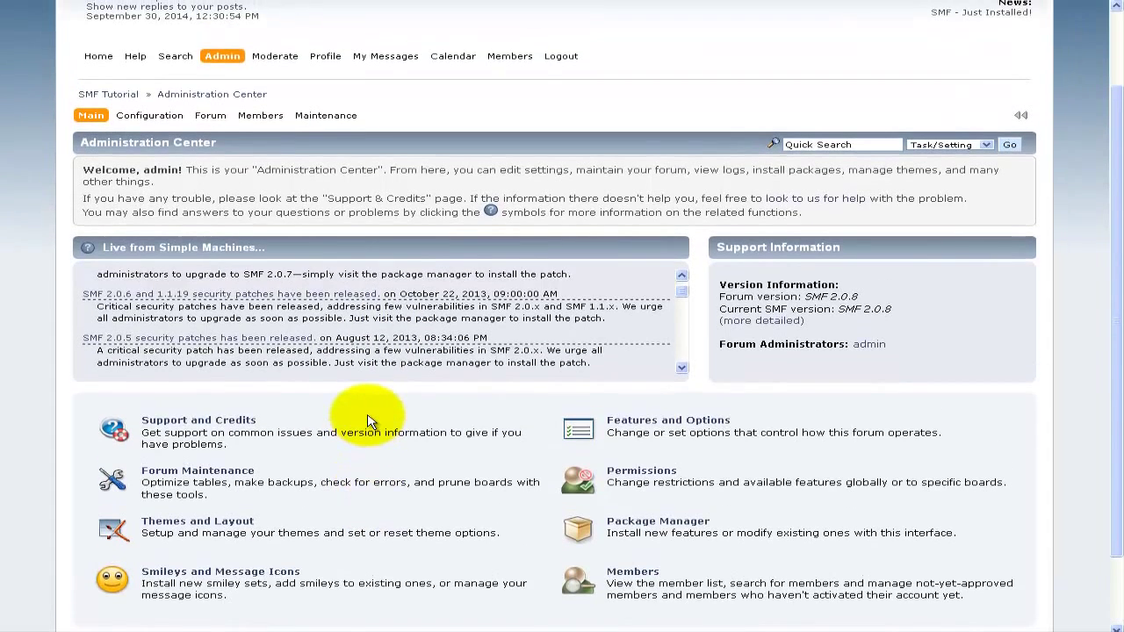
pyautogui.scroll(-2, 368, 422)
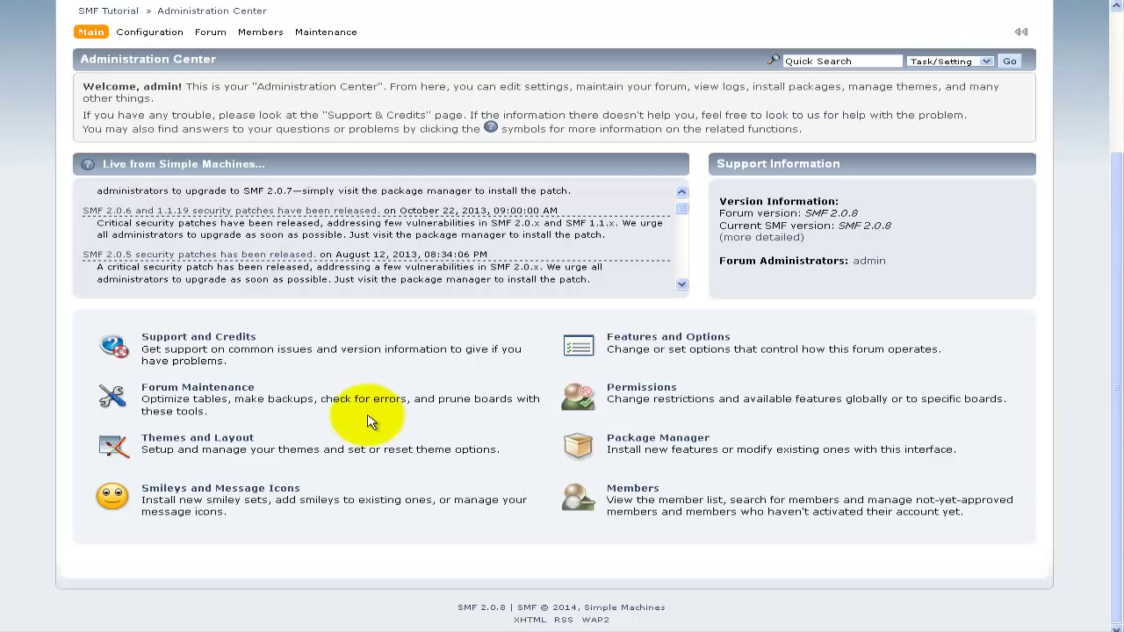
pyautogui.scroll(2, 369, 421)
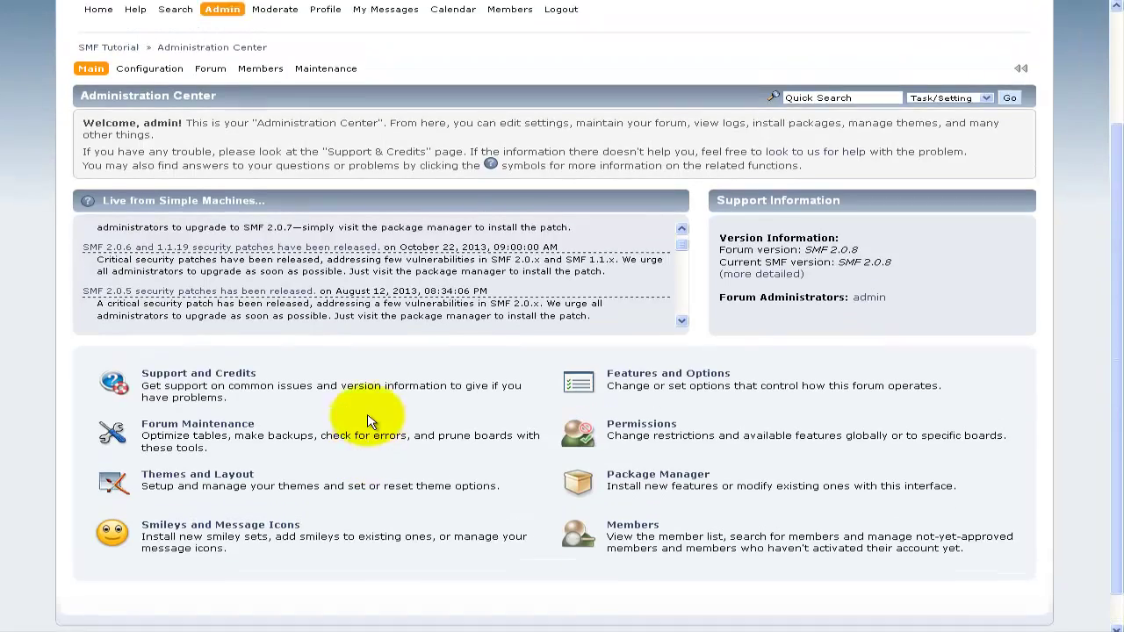
pyautogui.moveTo(94, 119)
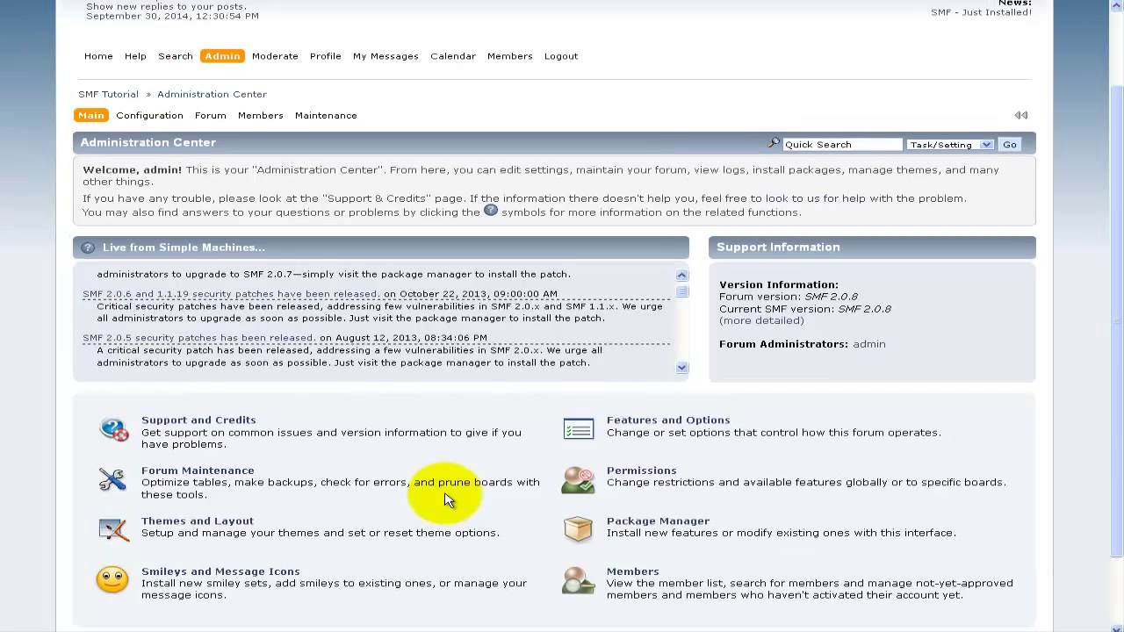
pyautogui.scroll(-2, 446, 499)
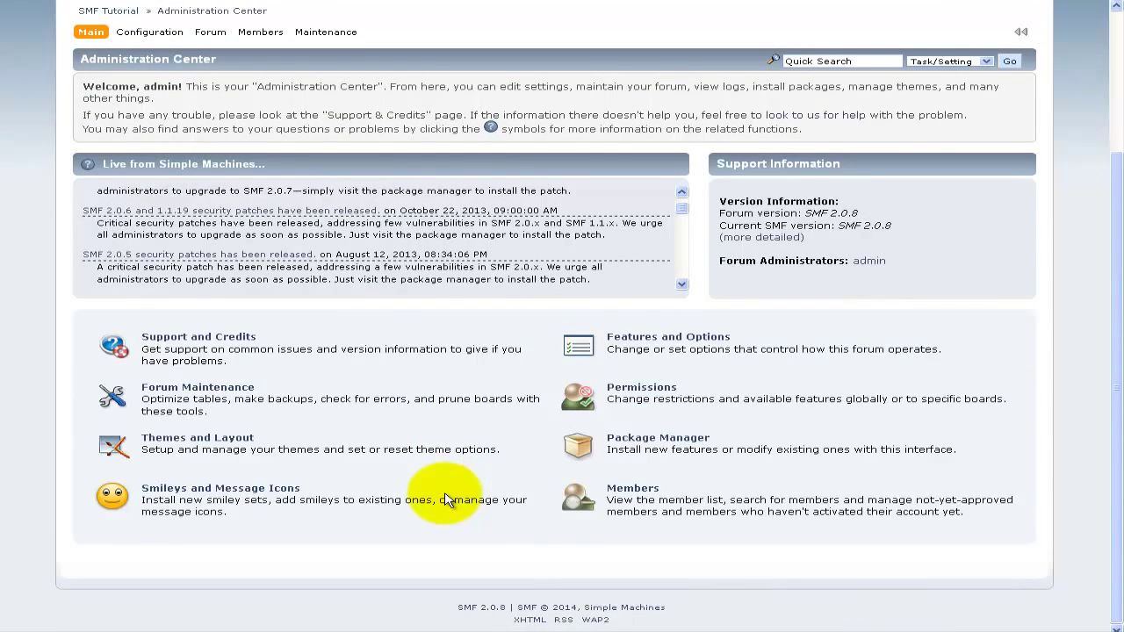
pyautogui.scroll(2, 445, 499)
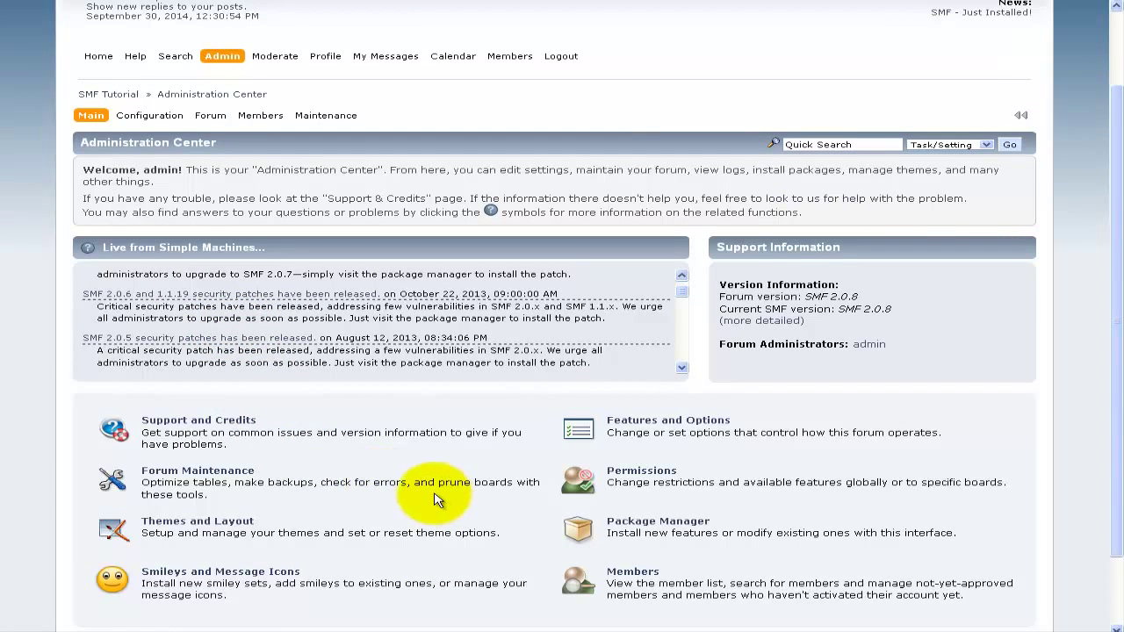
pyautogui.scroll(-2, 437, 498)
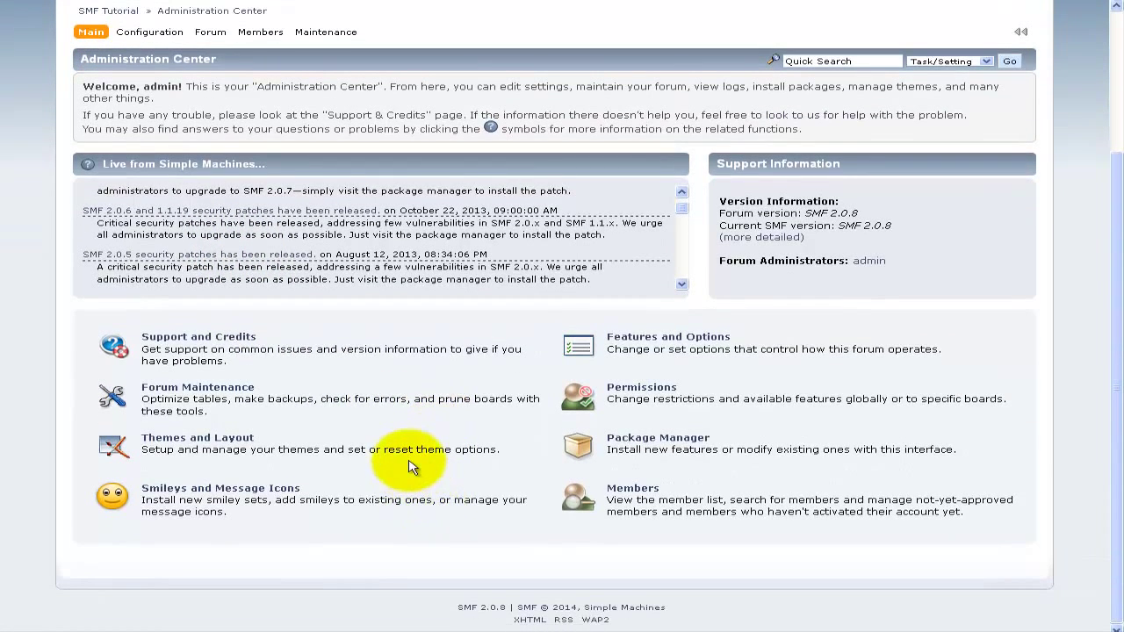
pyautogui.scroll(2, 351, 421)
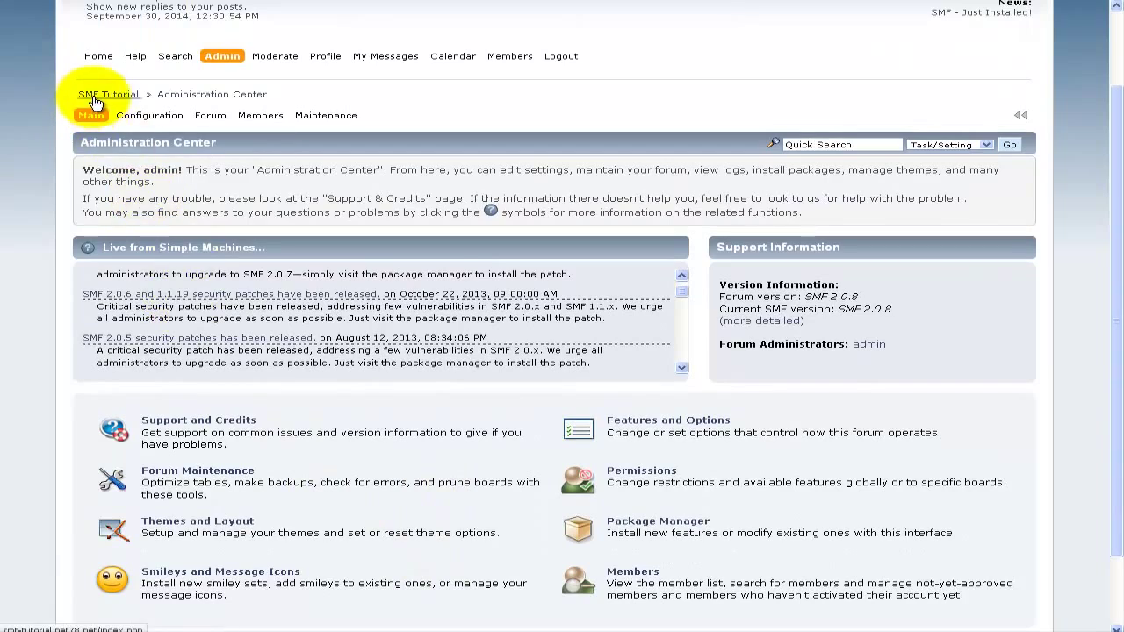
pyautogui.moveTo(112, 120)
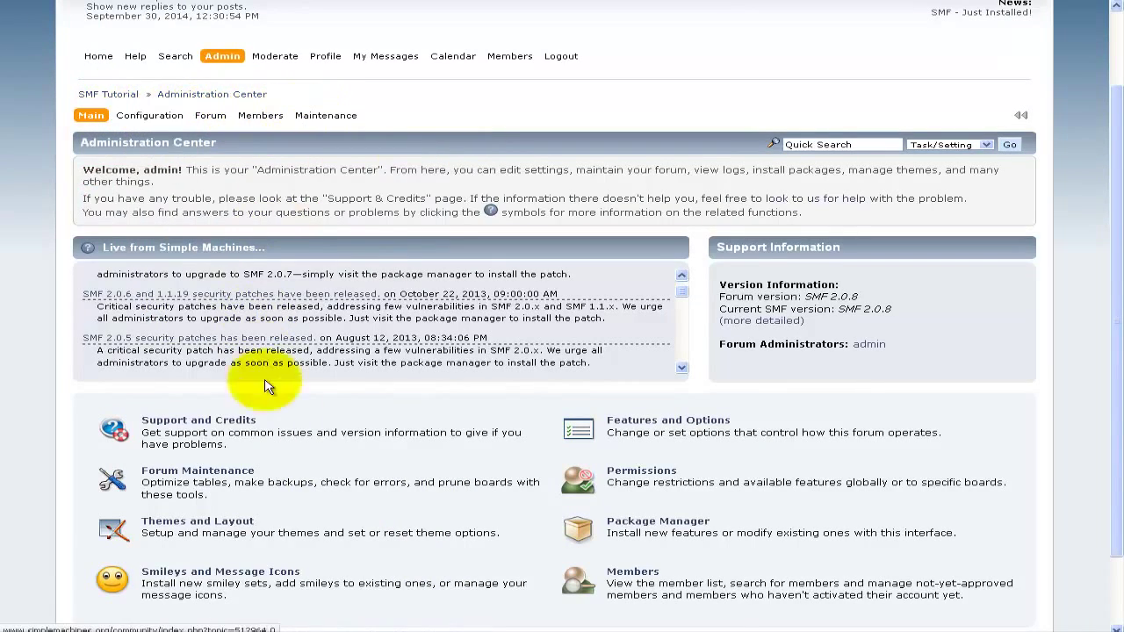
pyautogui.scroll(-2, 395, 449)
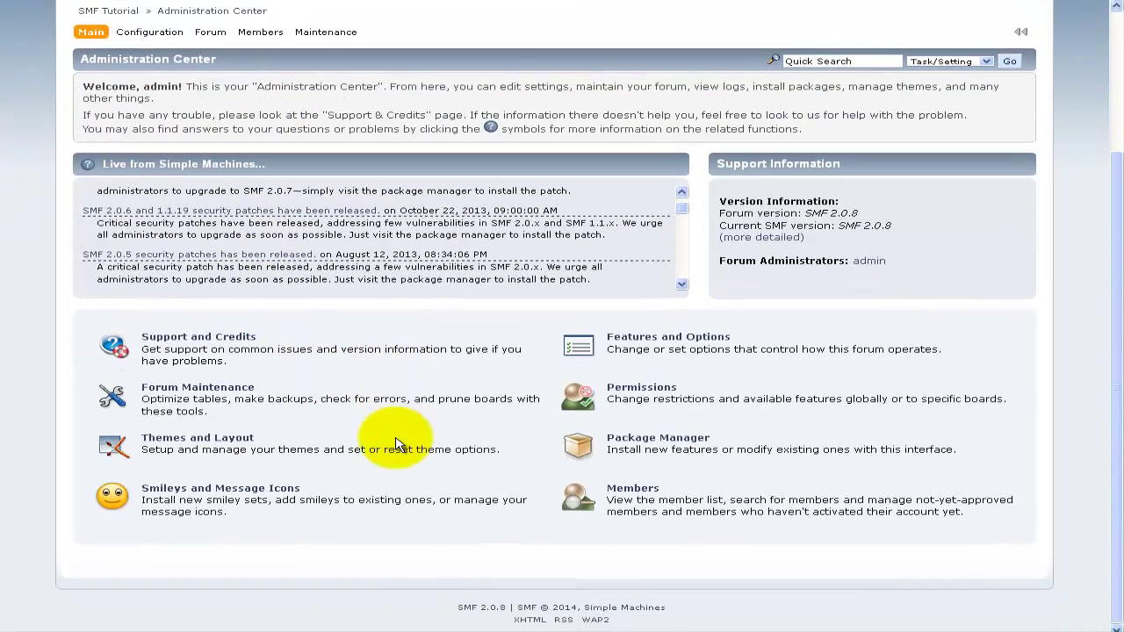
pyautogui.scroll(2, 395, 443)
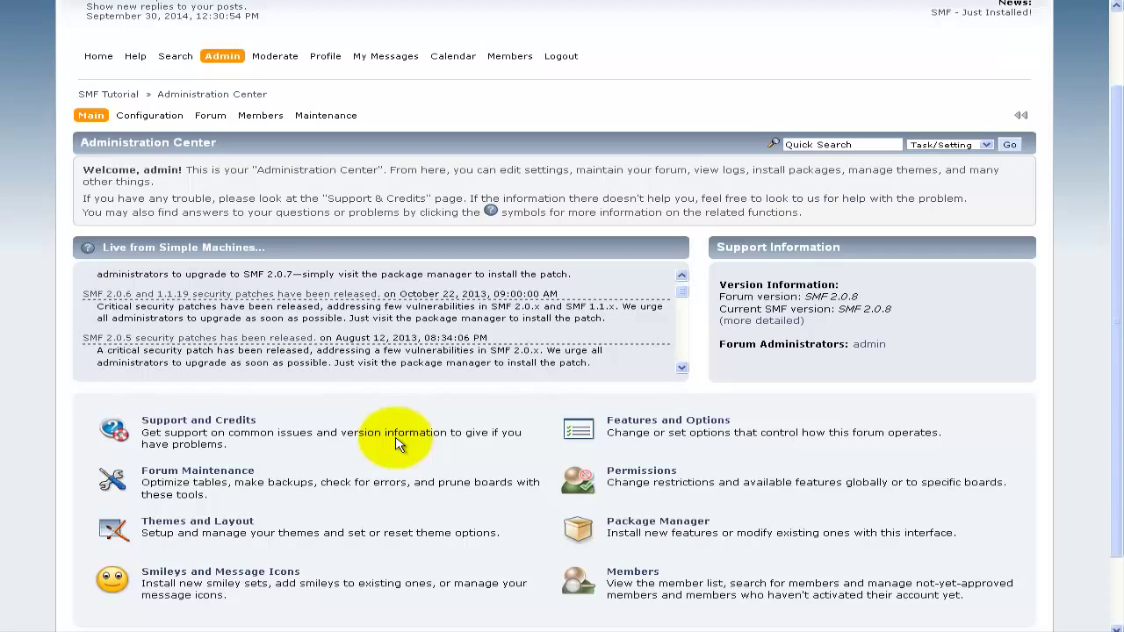
pyautogui.scroll(2, 395, 443)
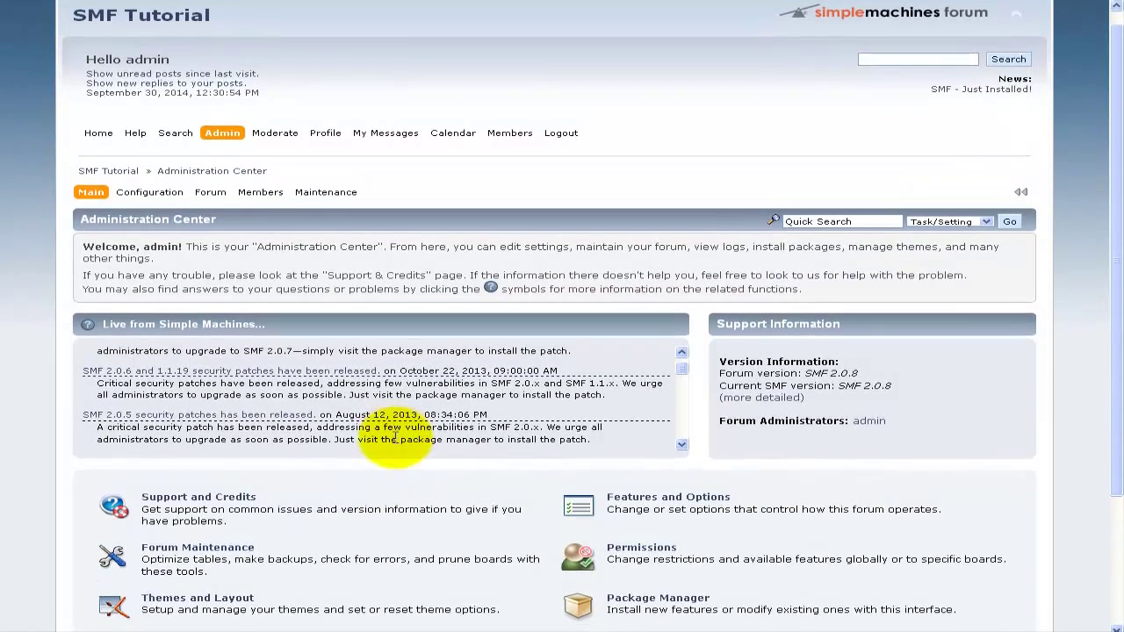
pyautogui.scroll(-2, 395, 443)
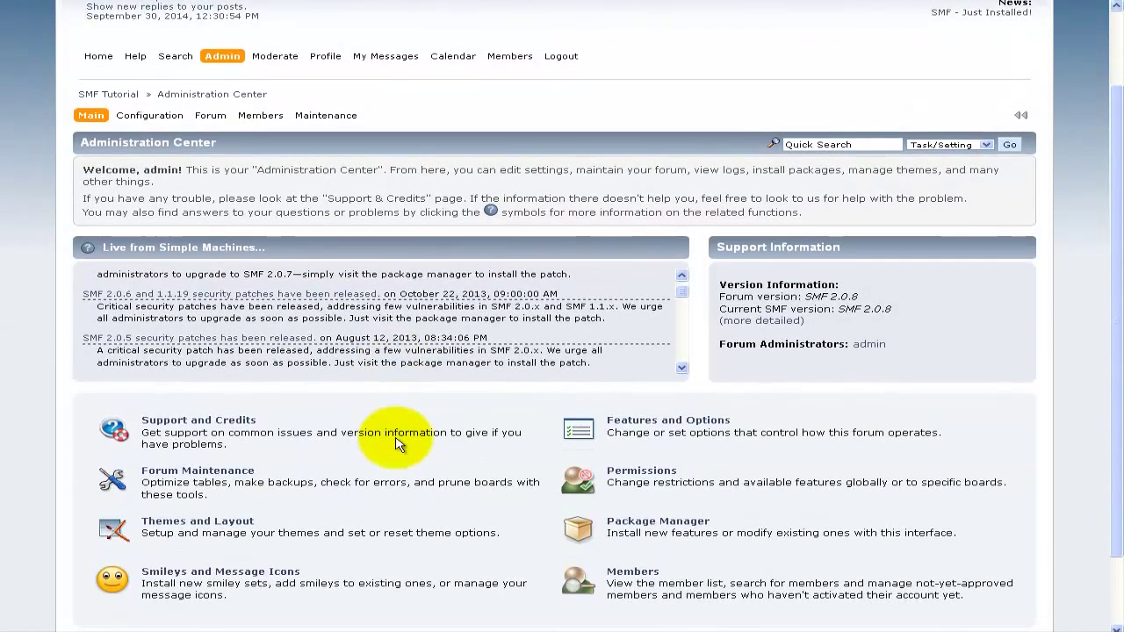